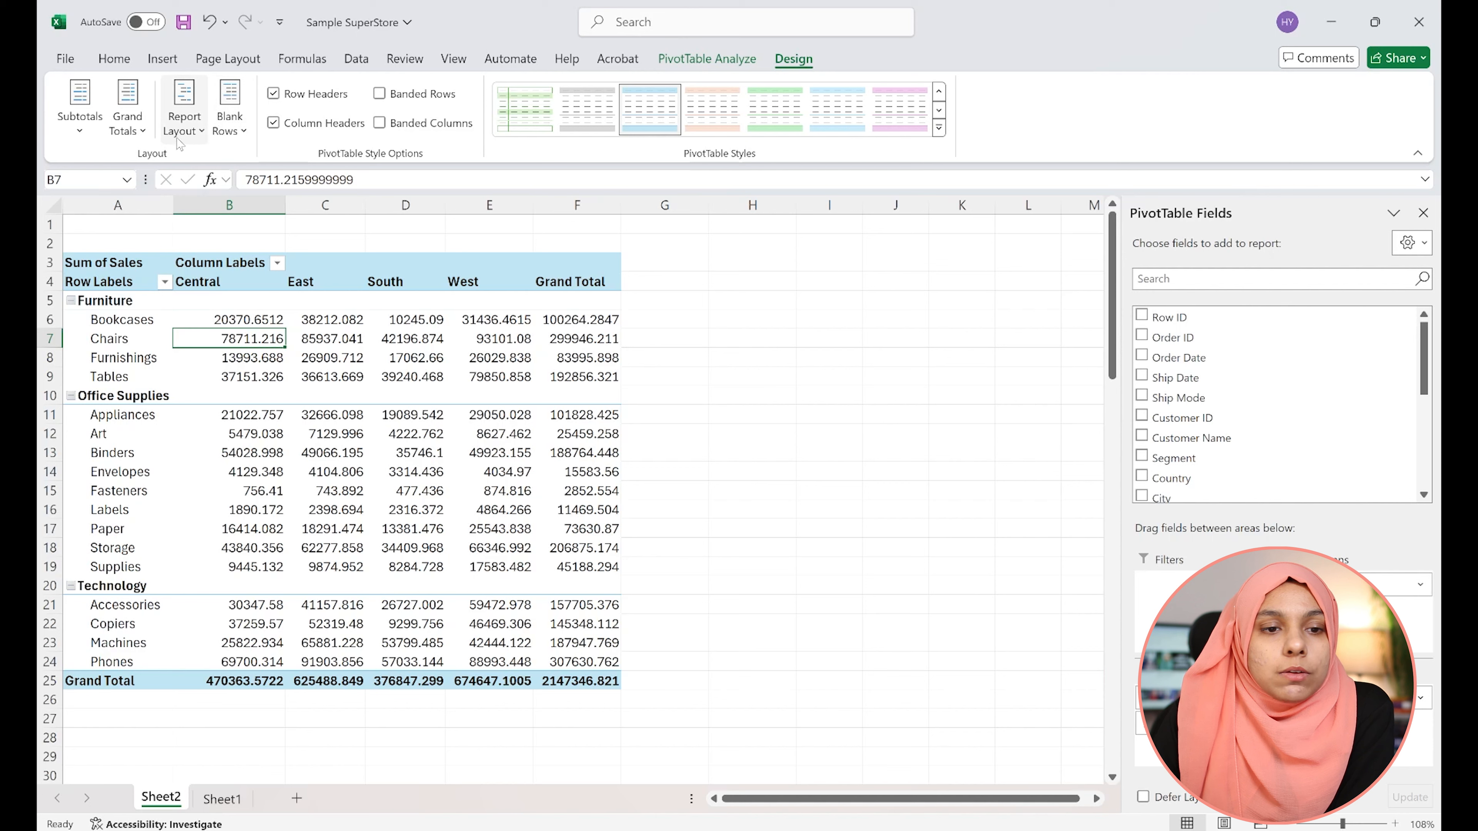
Apply the Compact Form report layout to the sales PivotTable
click(183, 131)
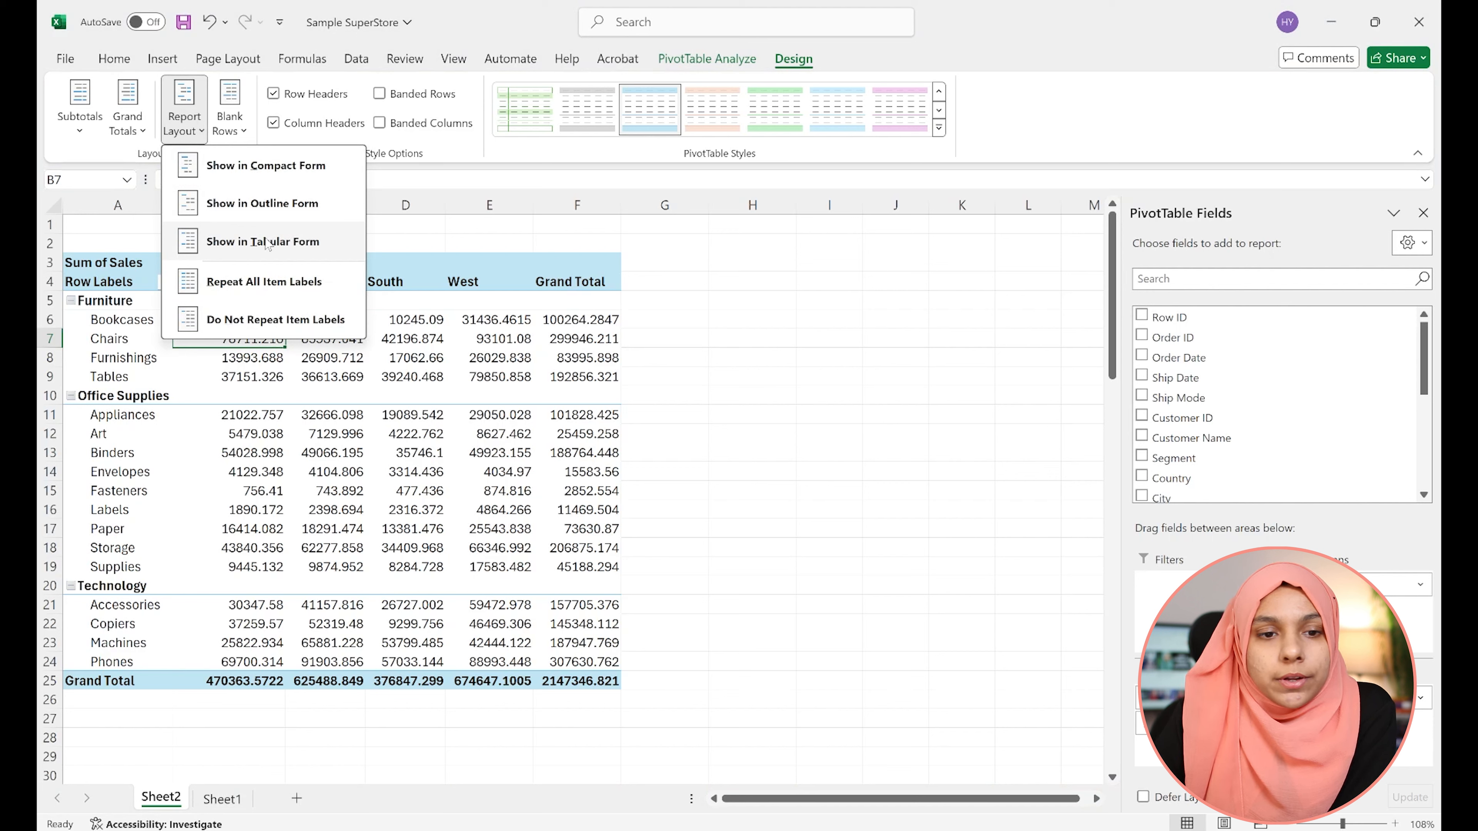
click(297, 173)
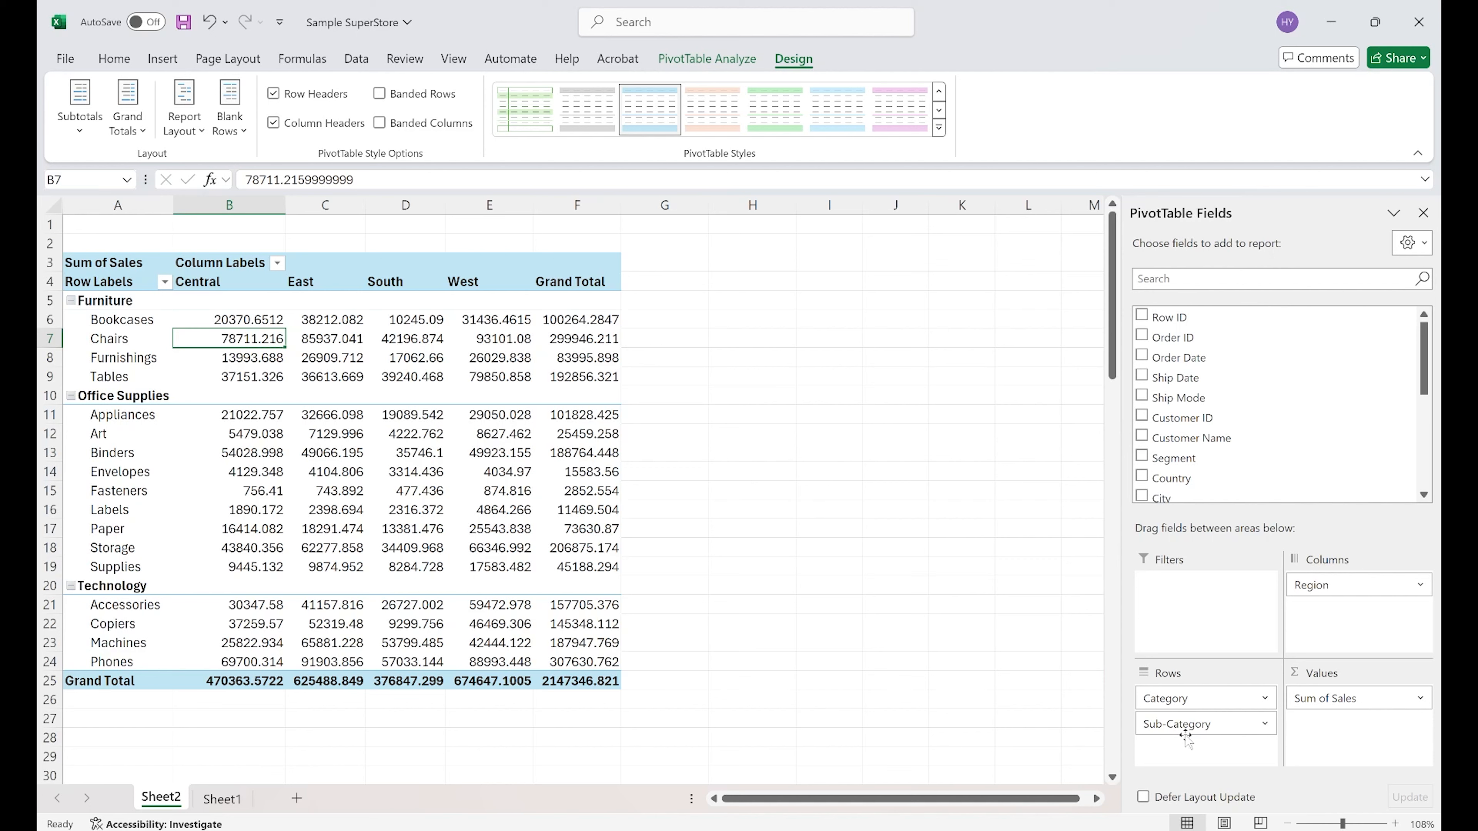
click(109, 298)
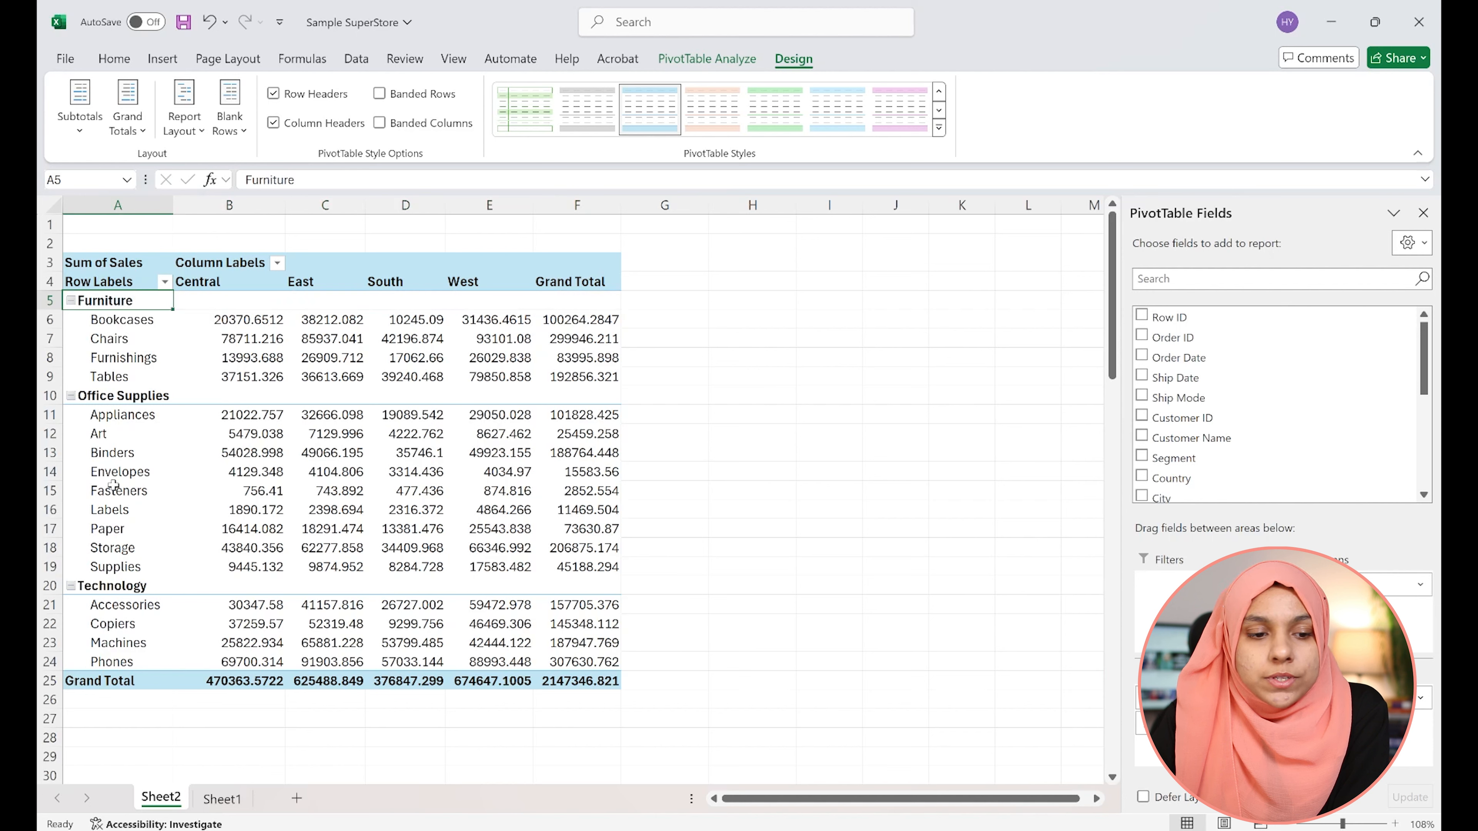
click(104, 587)
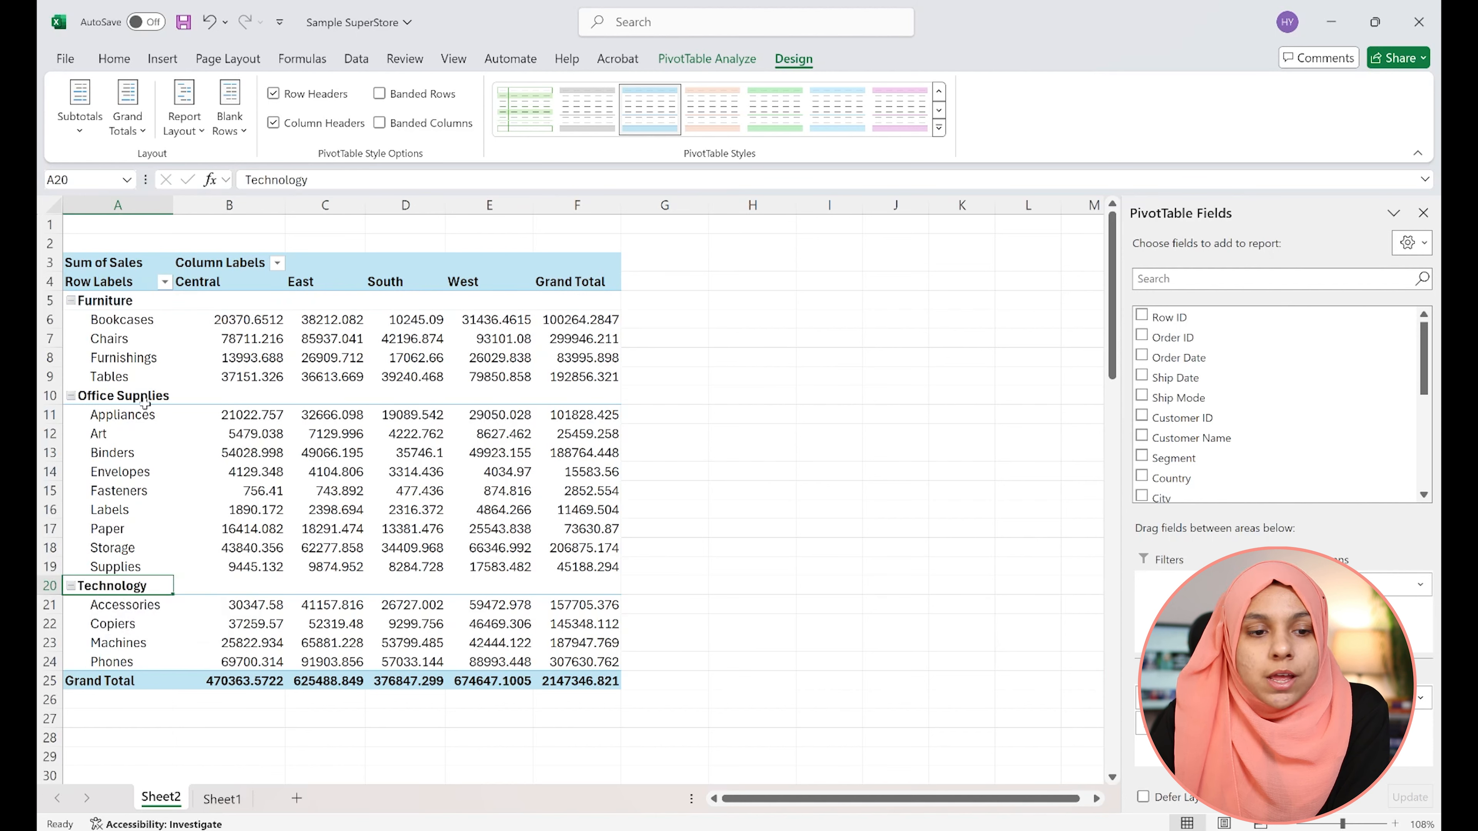
click(122, 340)
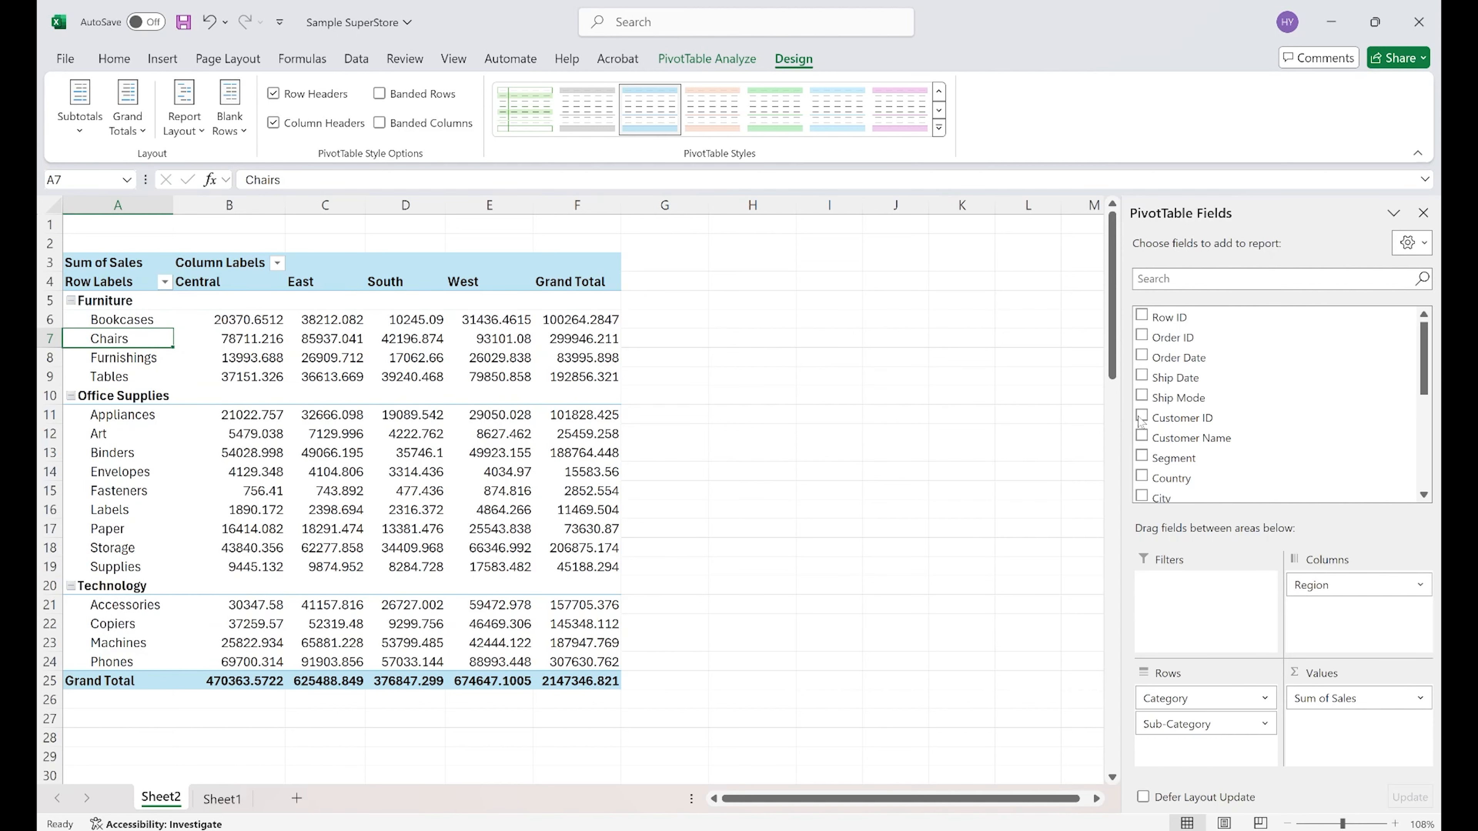
Add the Segment field to the PivotTable rows beneath Sub-Category
click(1174, 463)
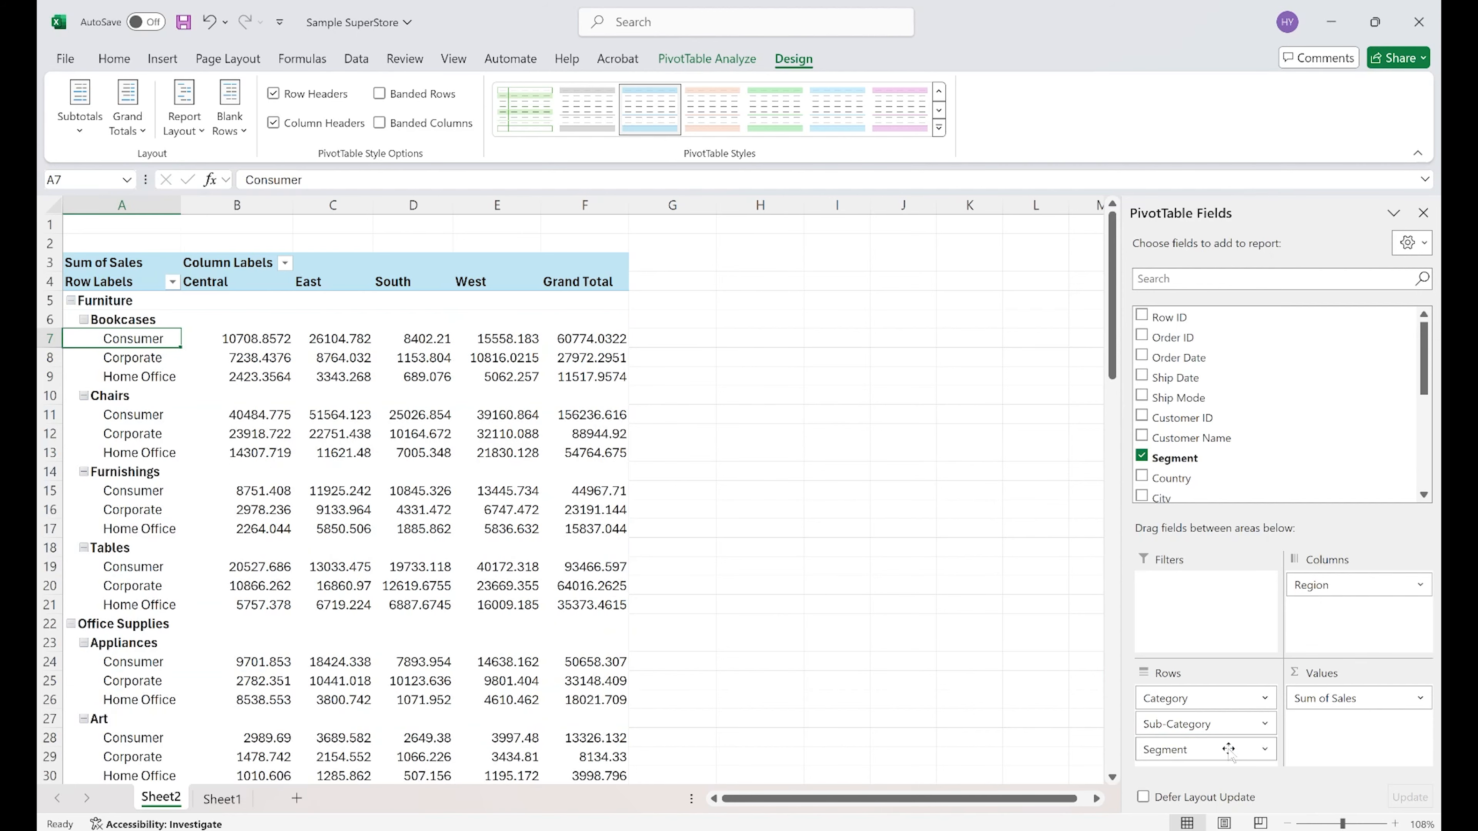
click(124, 378)
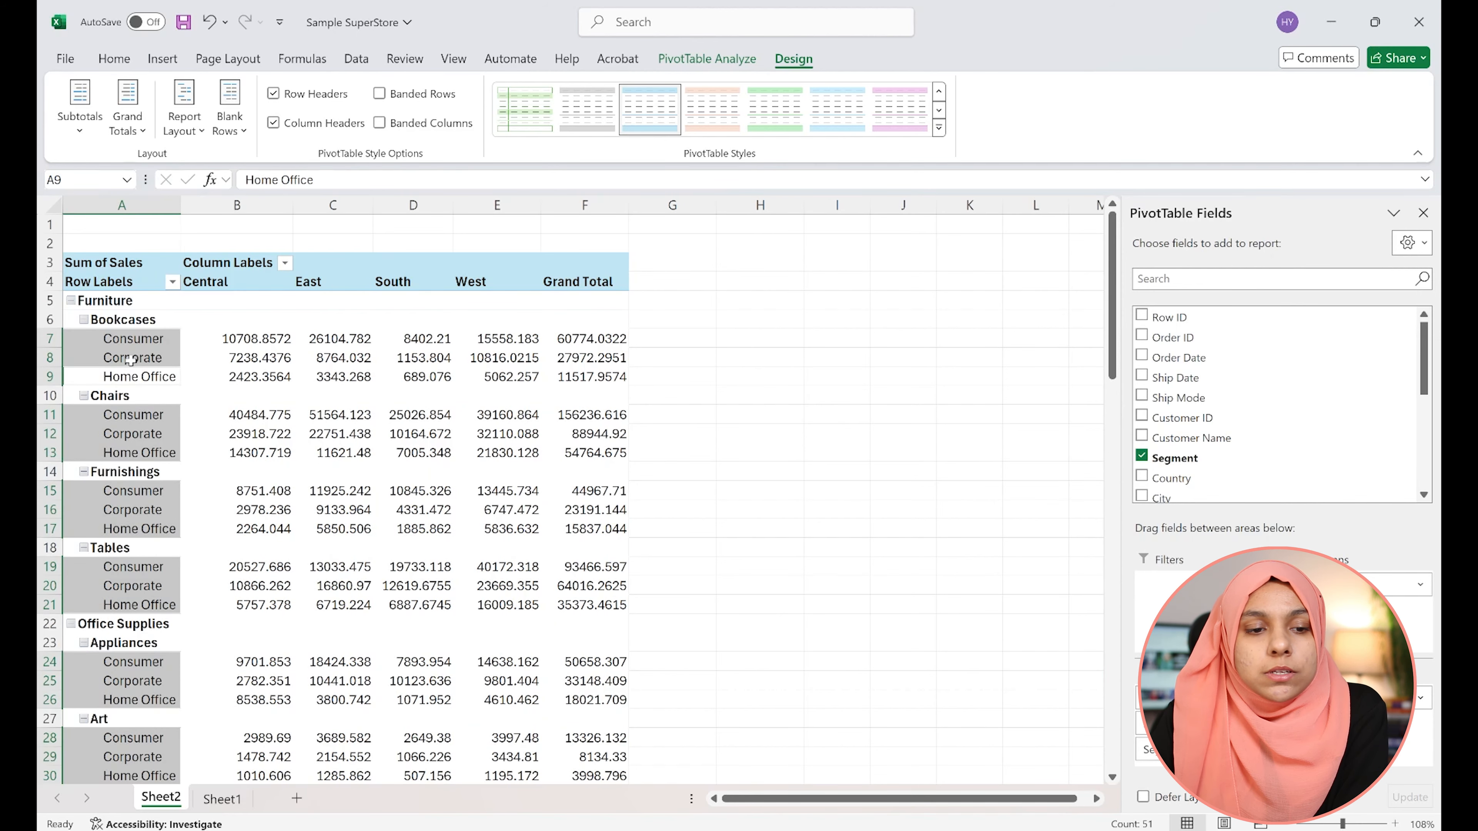
click(130, 361)
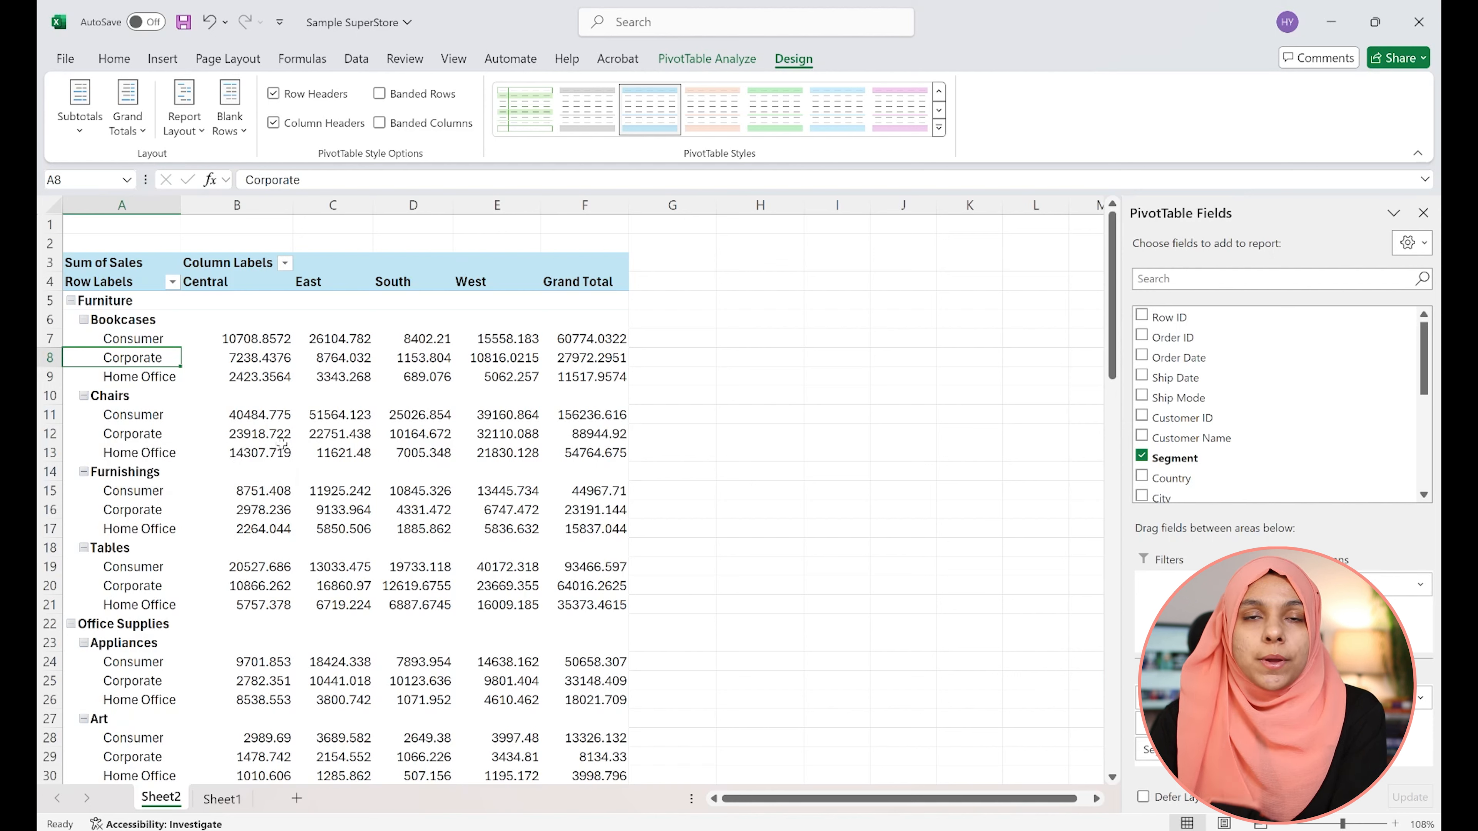
mouse_move(282, 444)
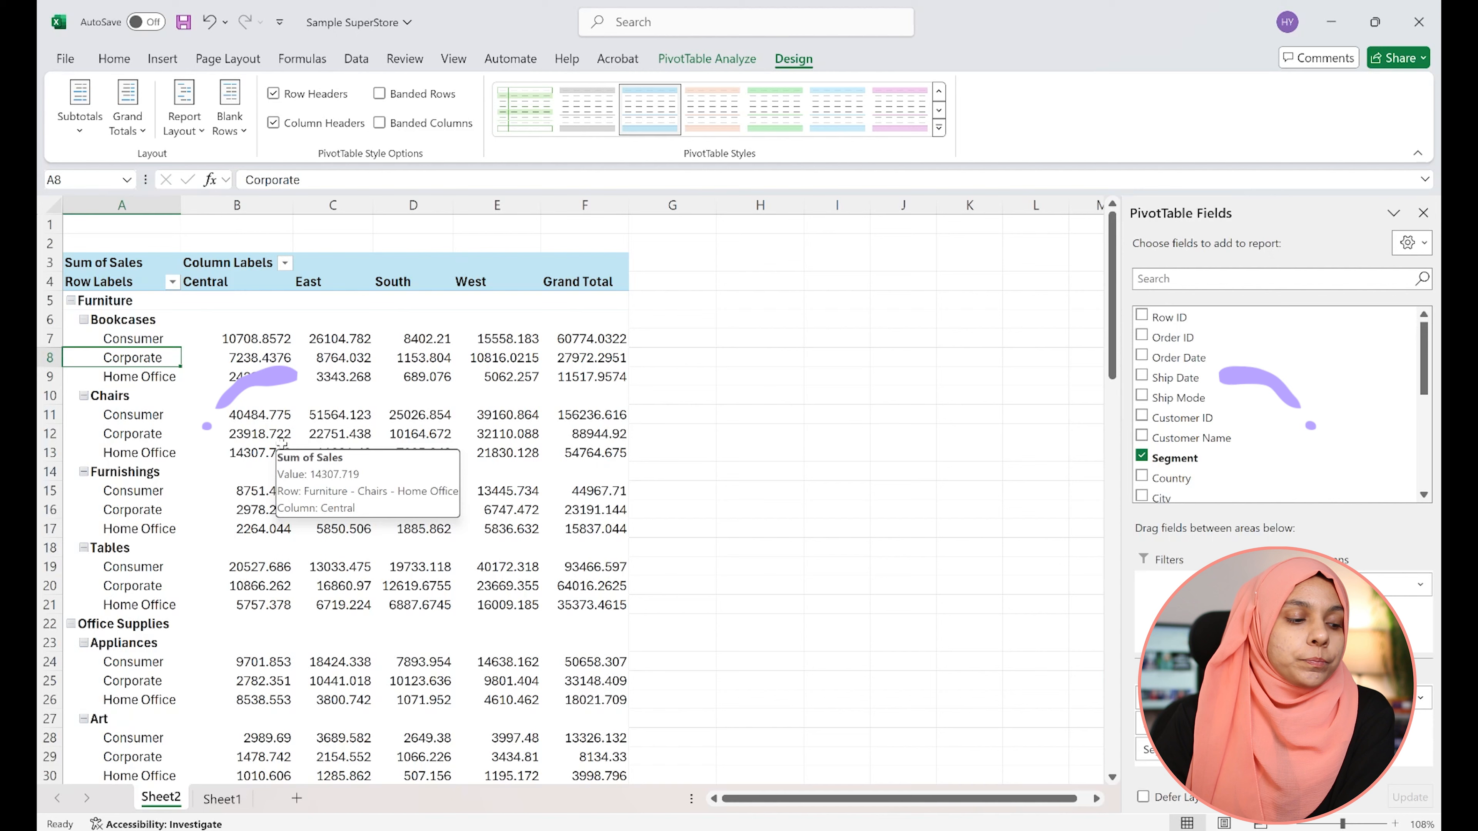
click(133, 338)
Switch the PivotTable report layout to Outline Form
click(195, 123)
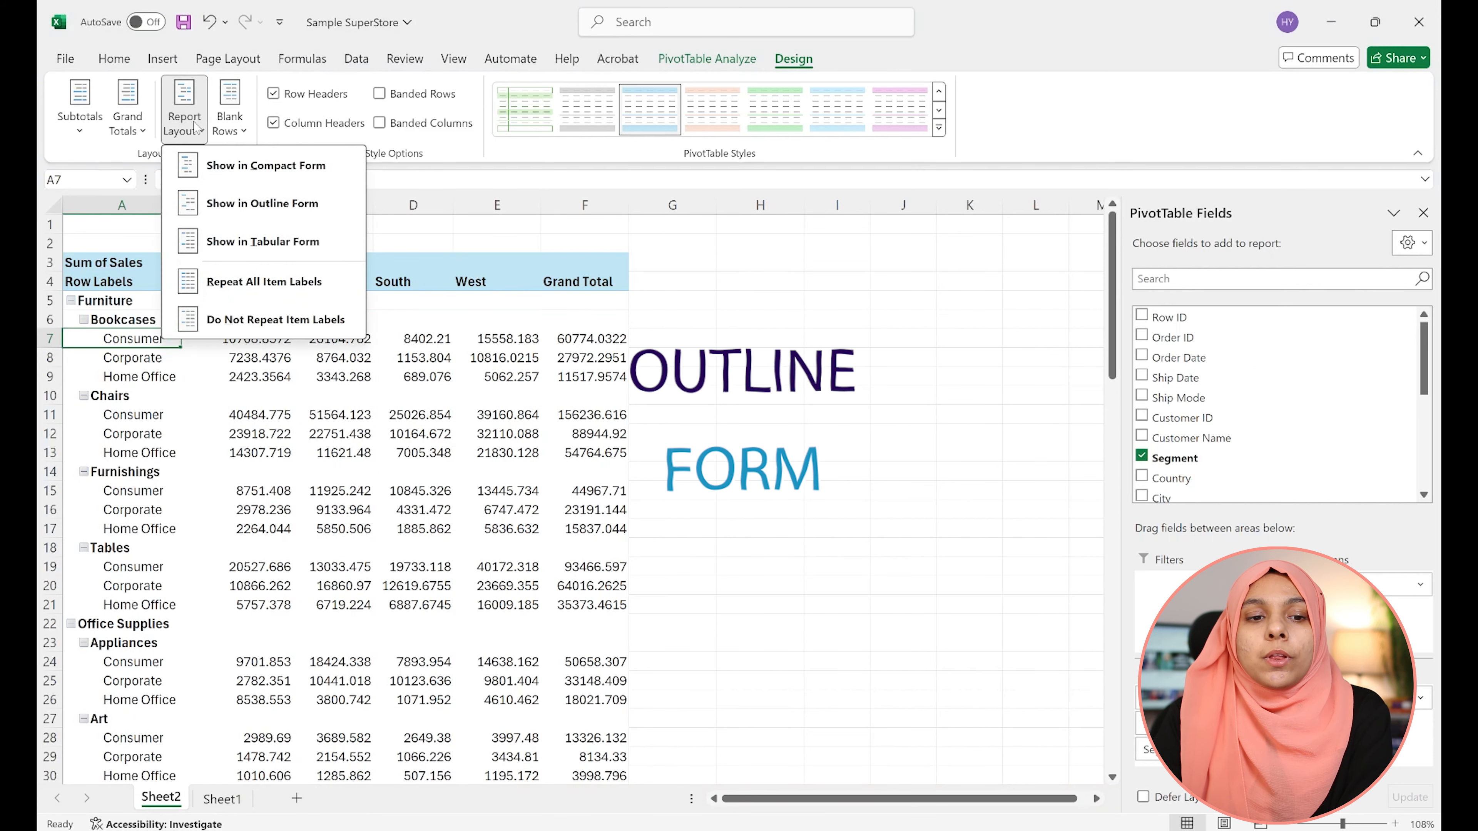
click(266, 218)
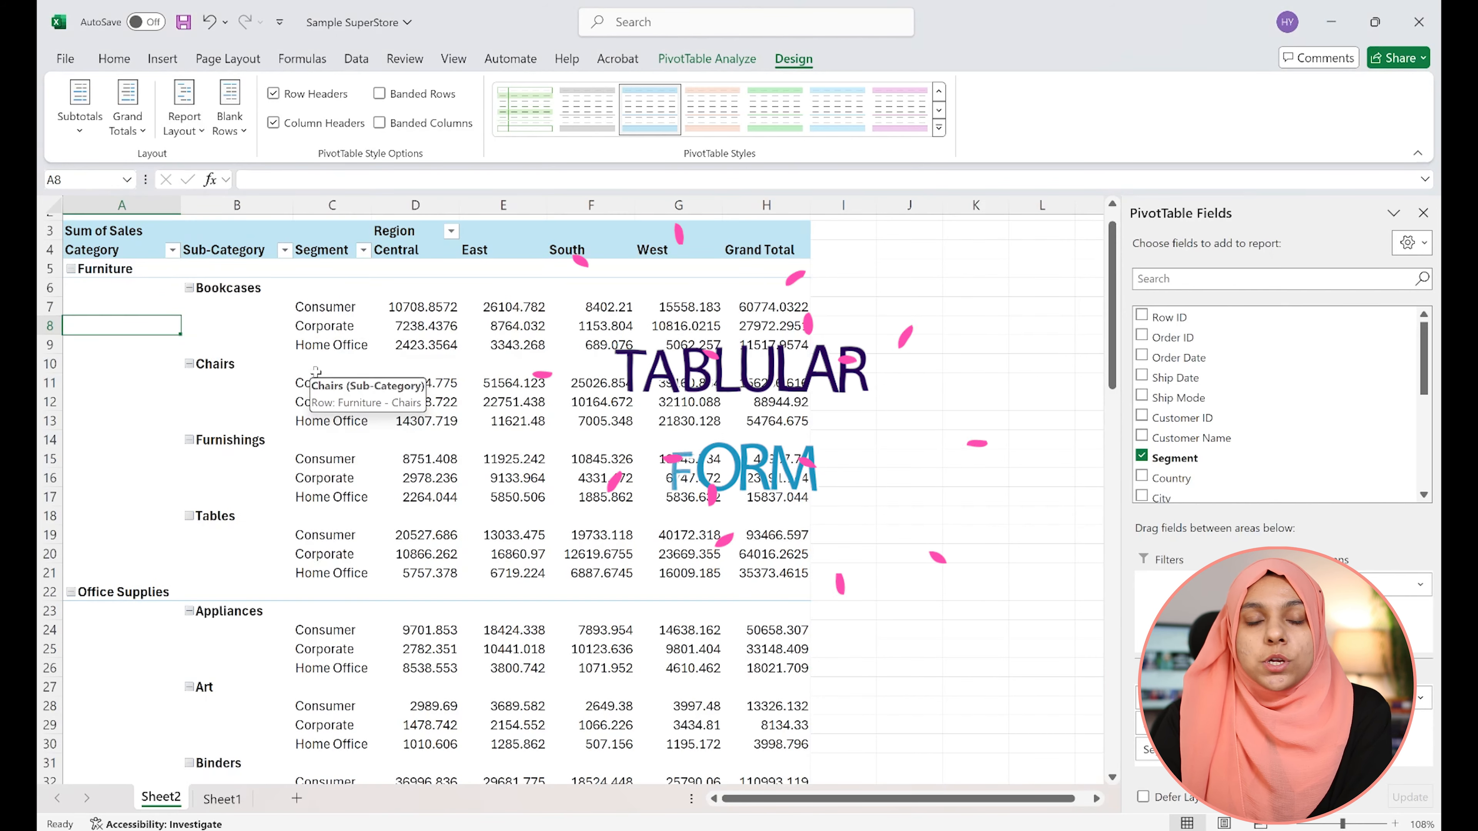
Switch the PivotTable report layout to Tabular Form
click(194, 122)
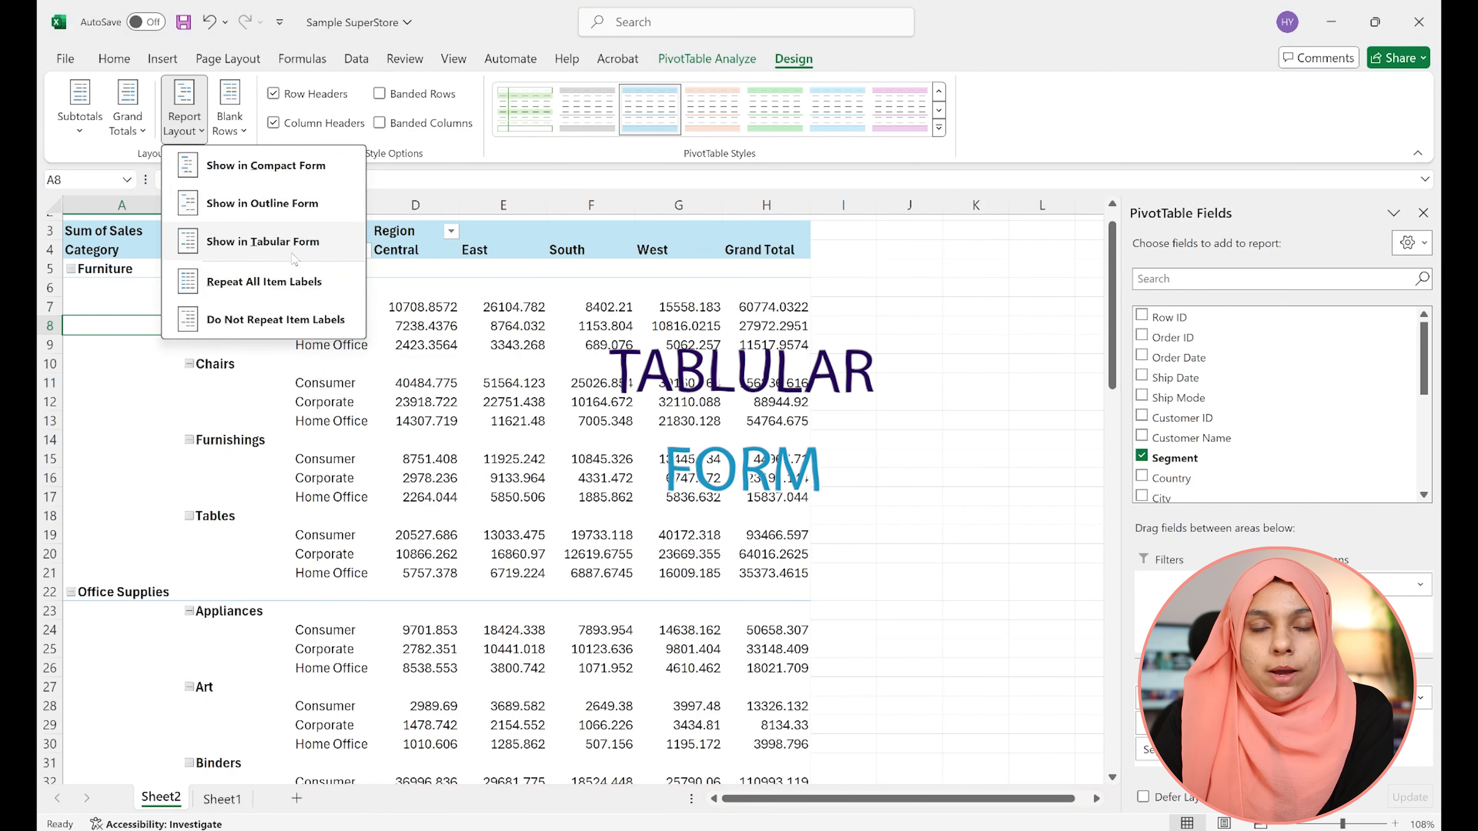
click(294, 258)
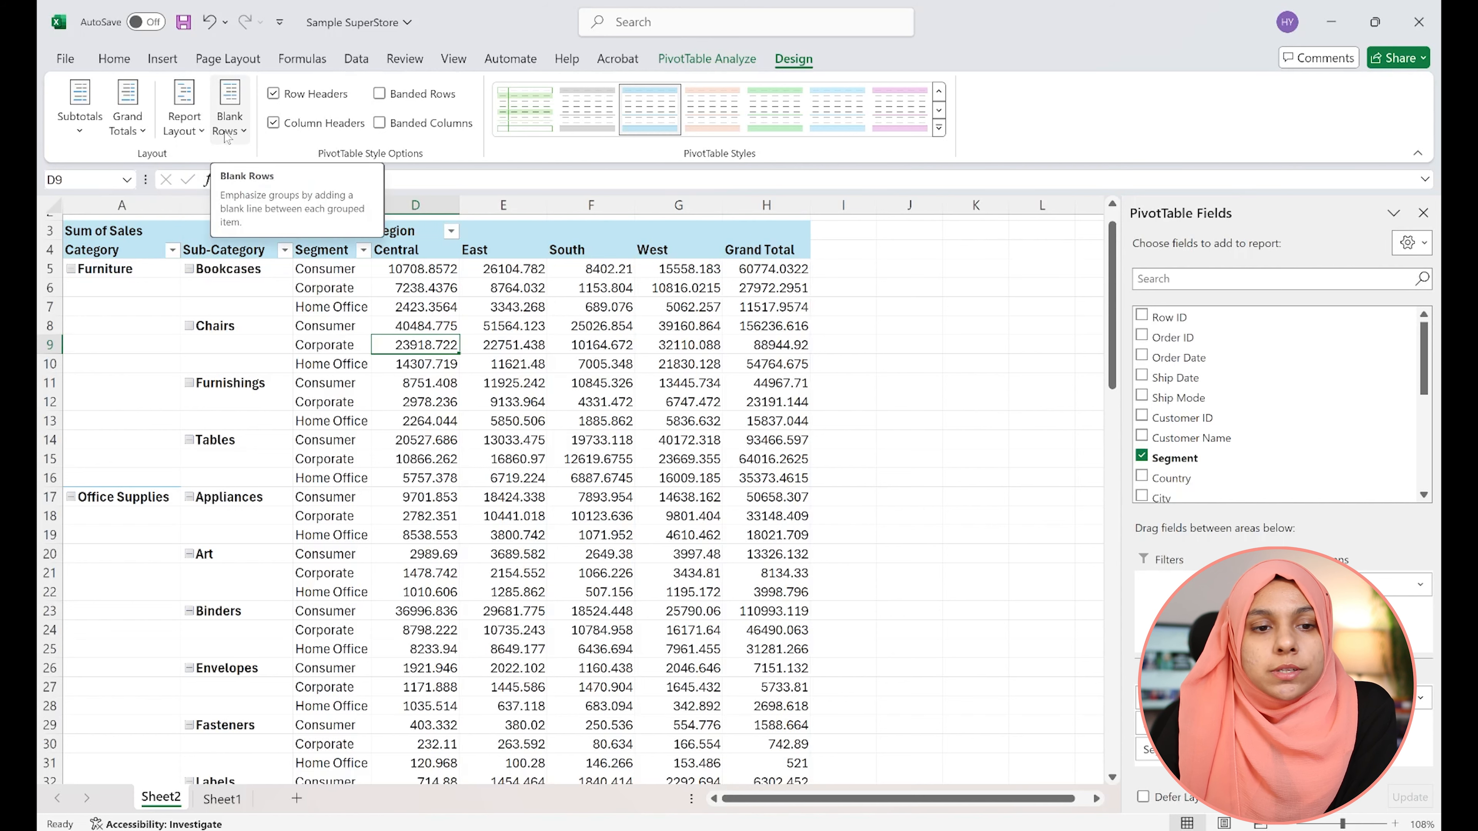
Switch the PivotTable report layout back to Compact Form
click(184, 96)
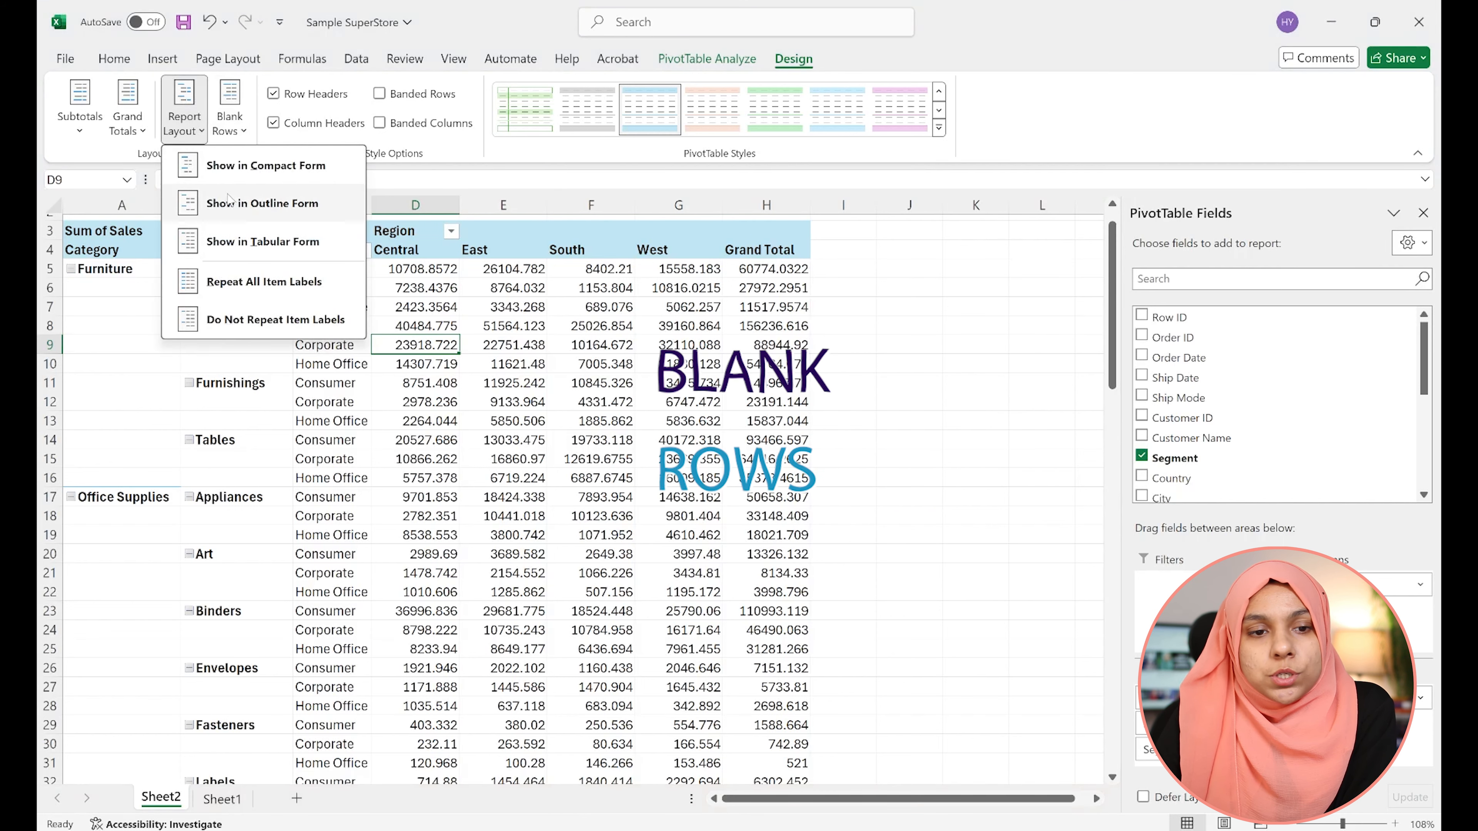
click(236, 175)
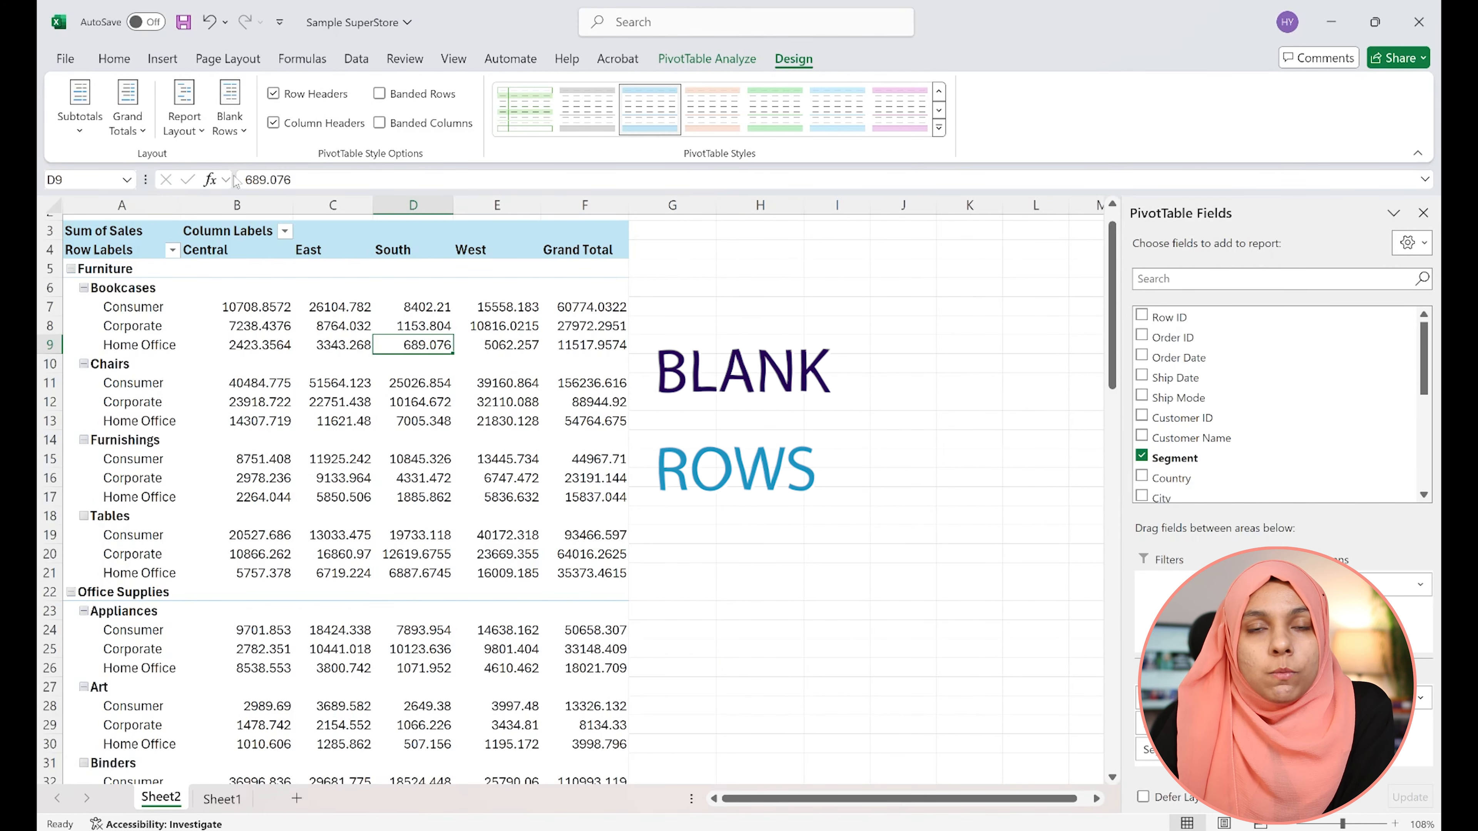
Insert a blank line after each item in the PivotTable
click(229, 119)
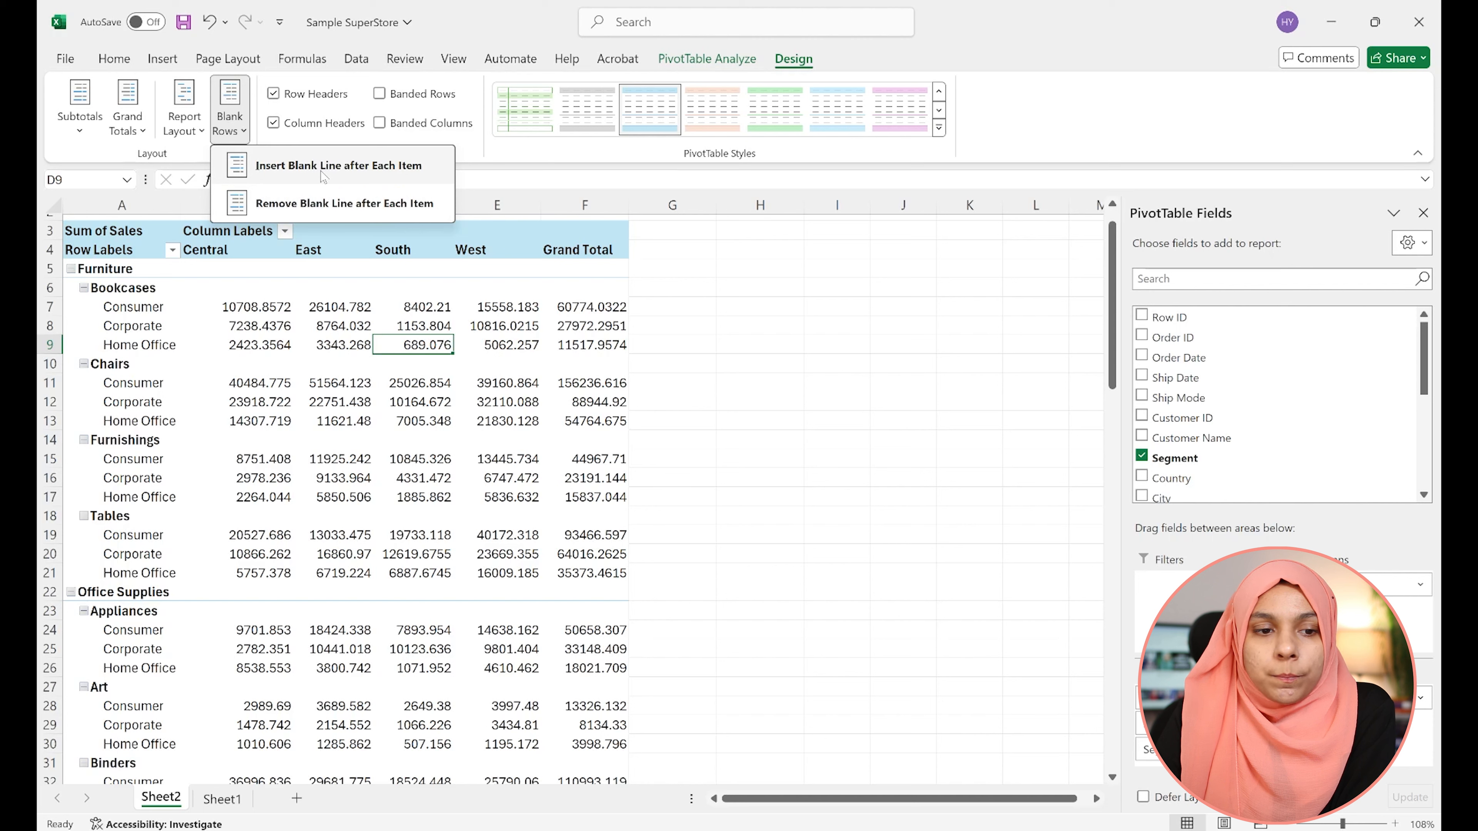
click(125, 287)
click(136, 317)
click(112, 284)
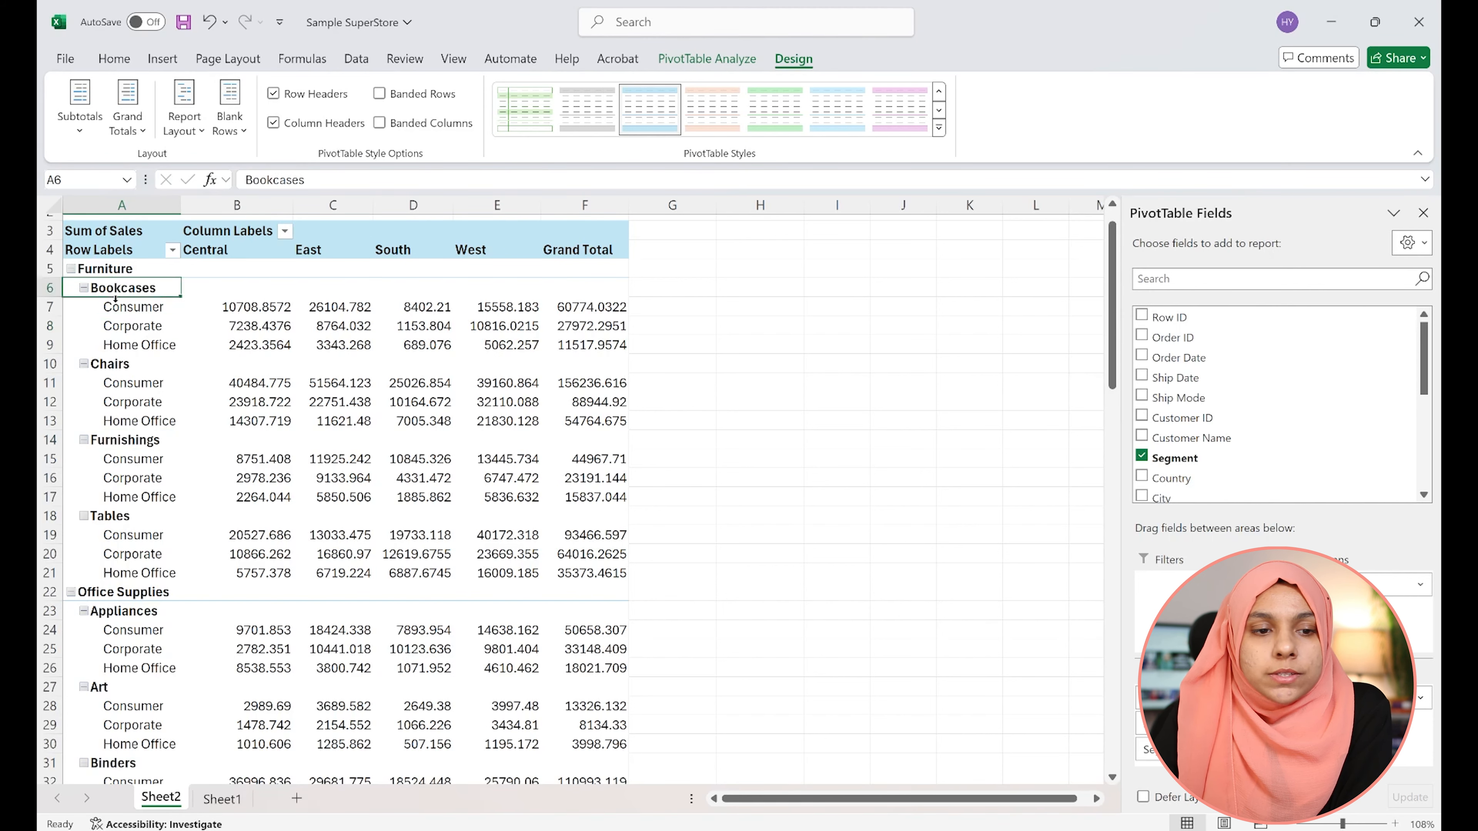
click(110, 363)
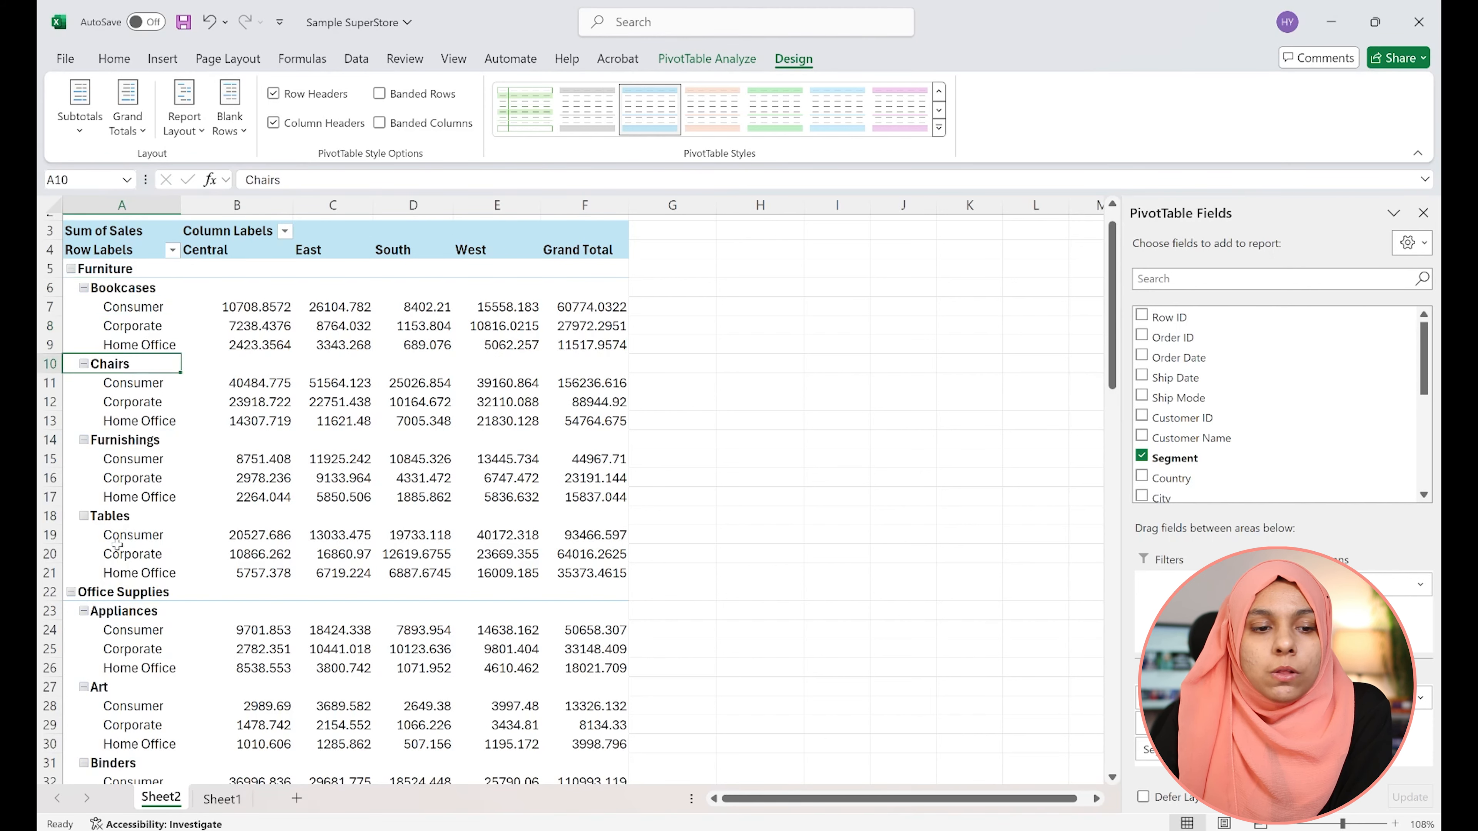
click(230, 123)
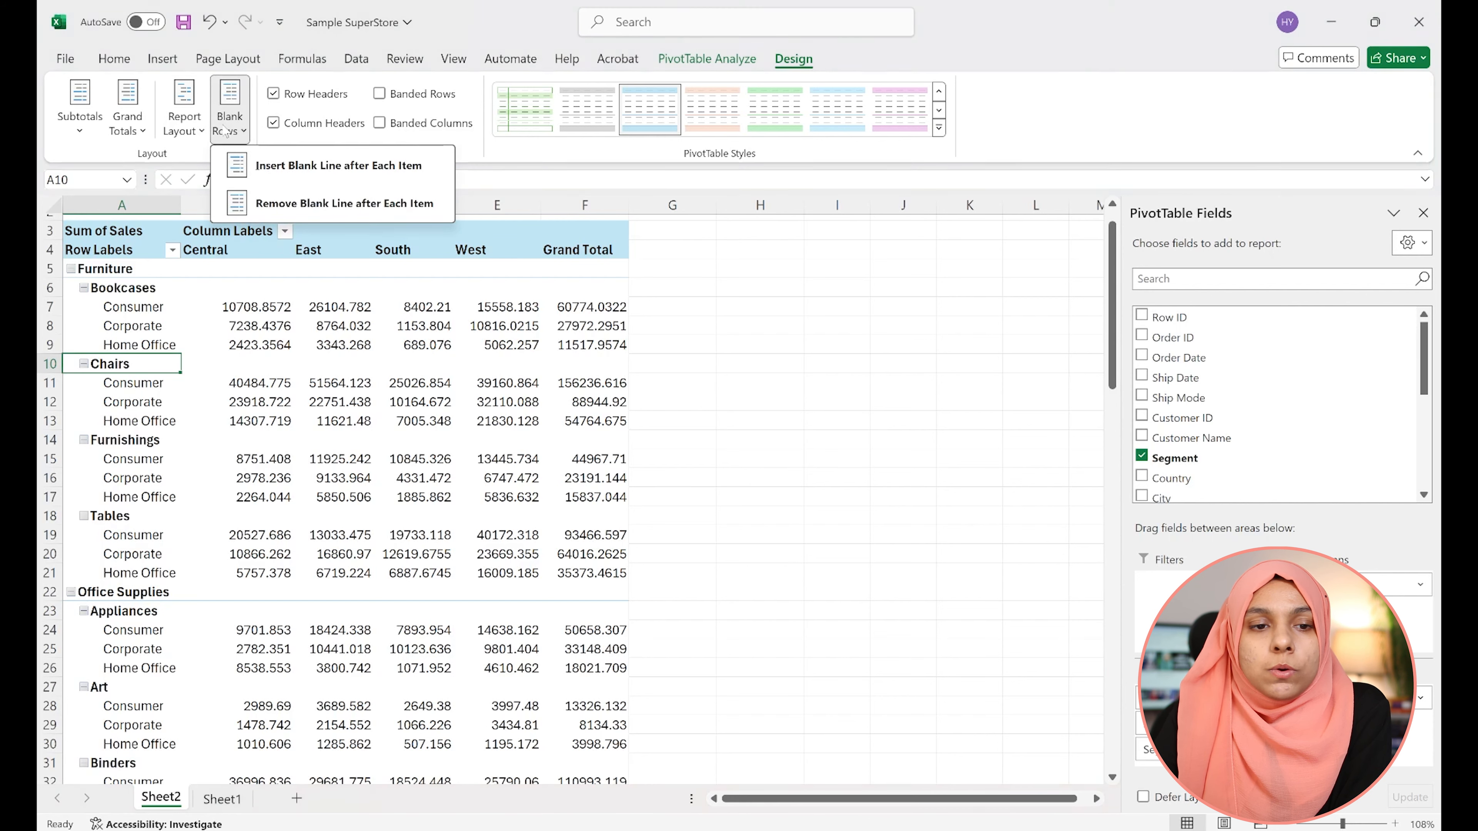
click(301, 166)
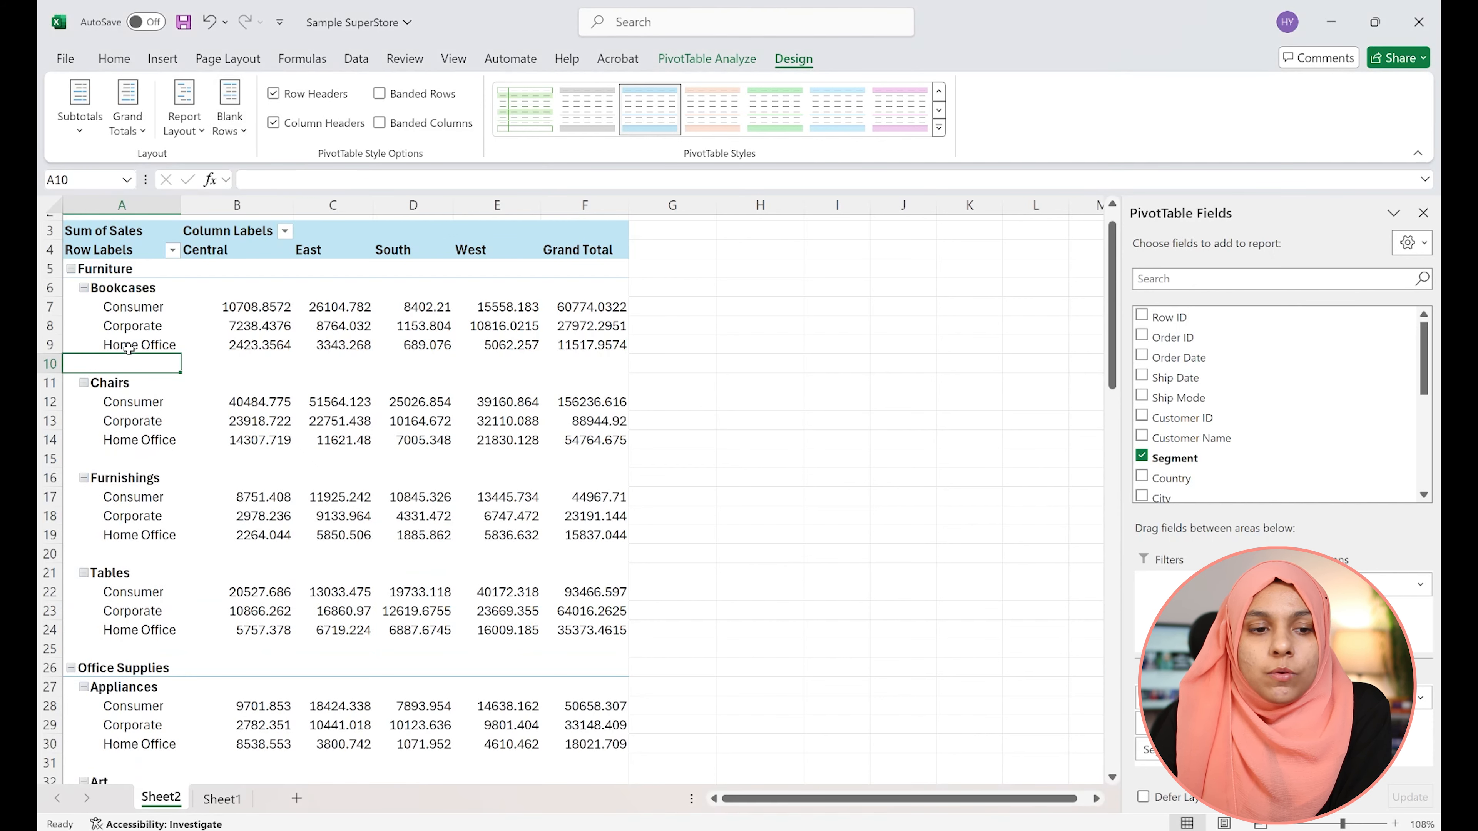
drag(108, 287, 116, 350)
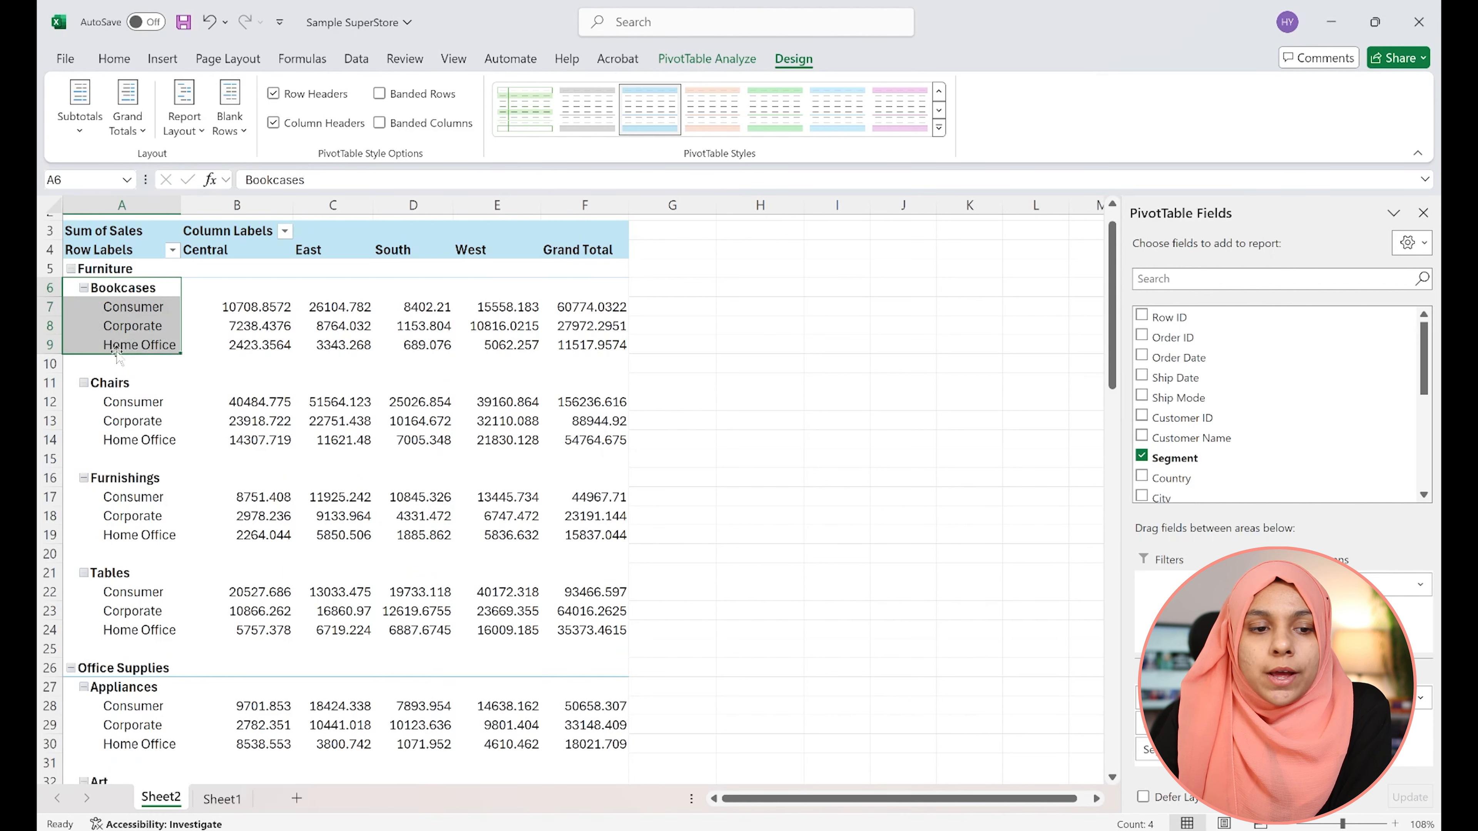
click(208, 379)
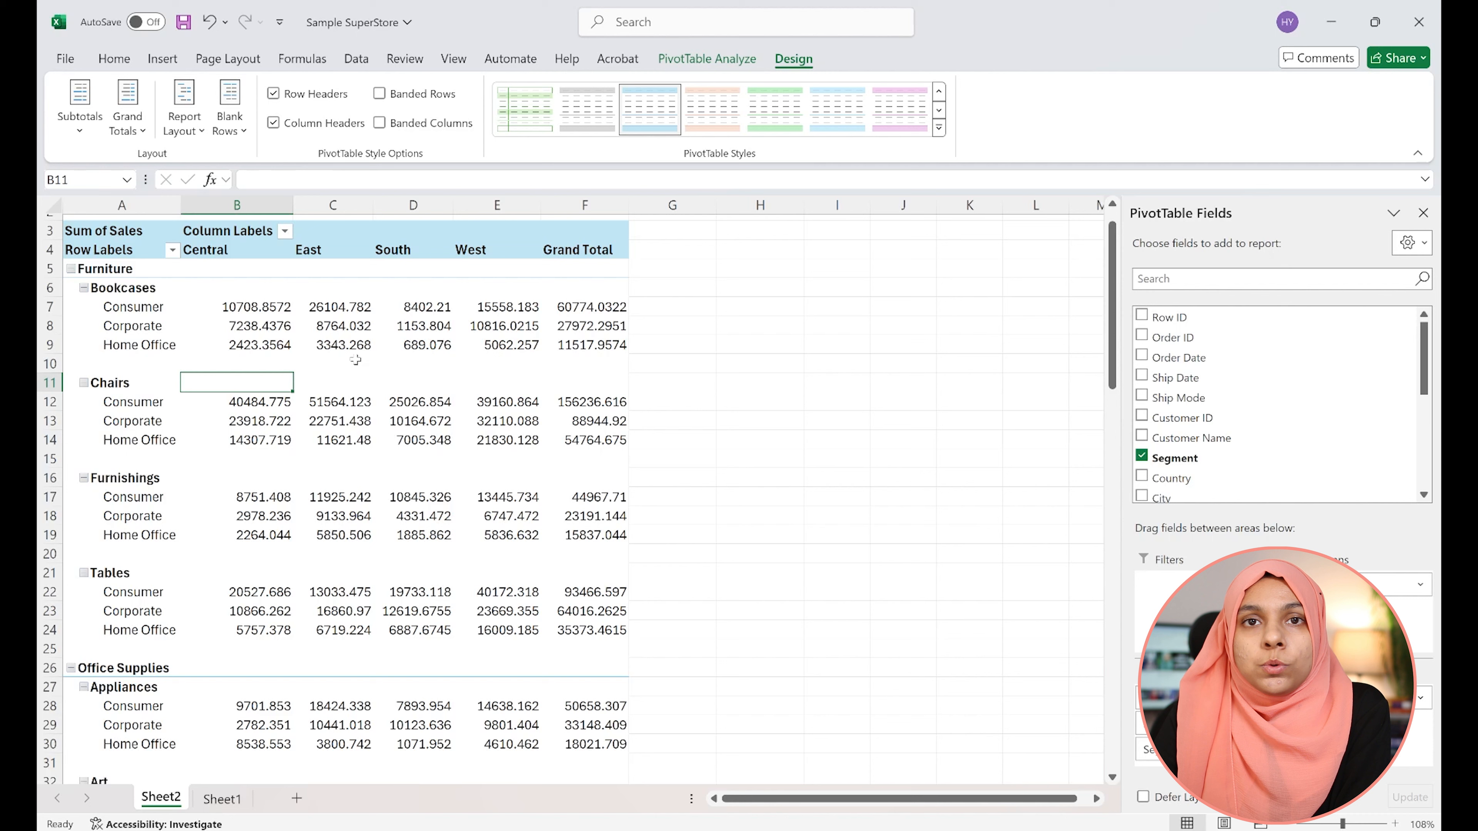
Remove the blank line after each item in the PivotTable
click(230, 117)
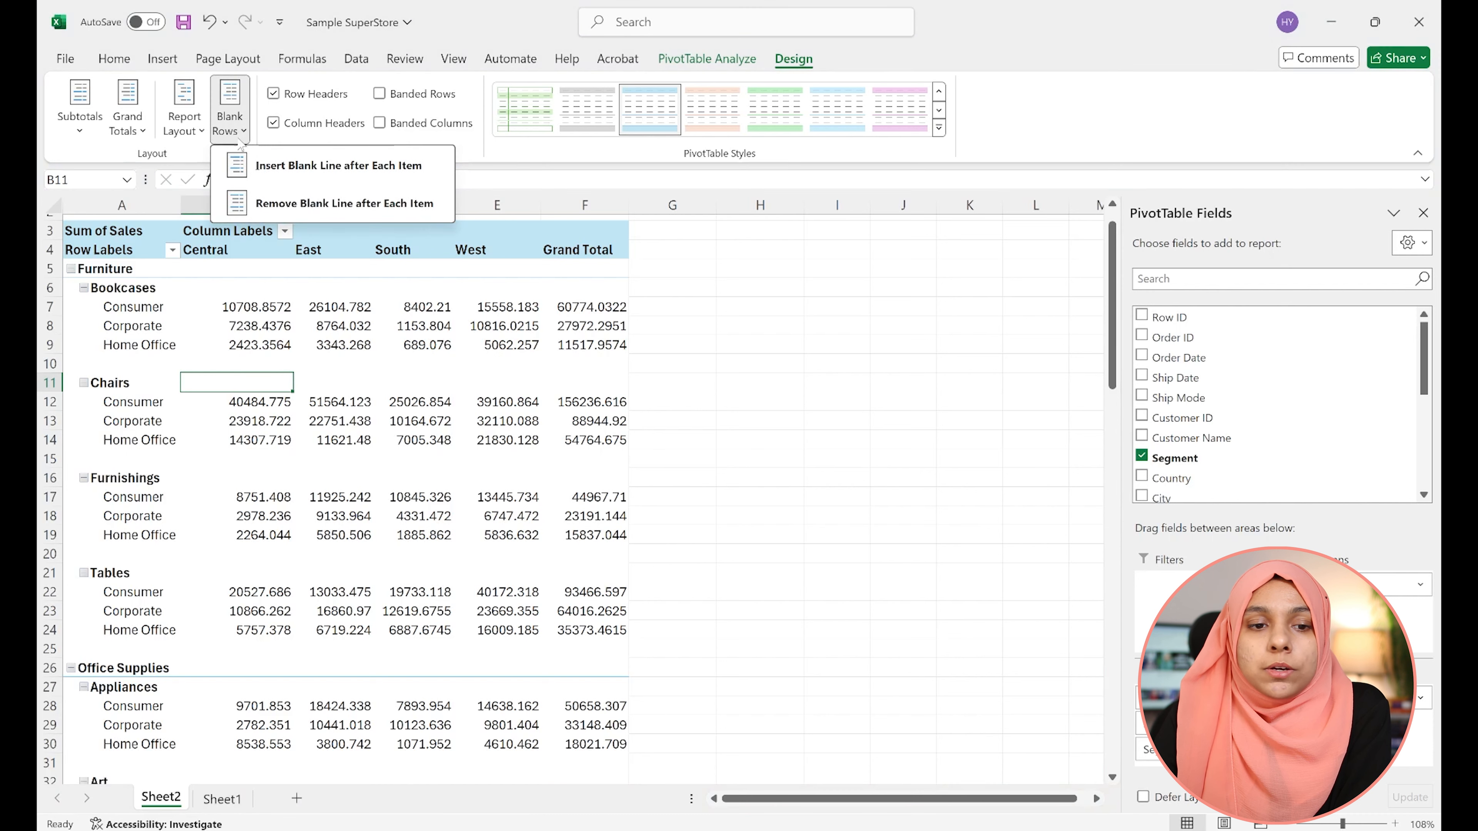
click(322, 204)
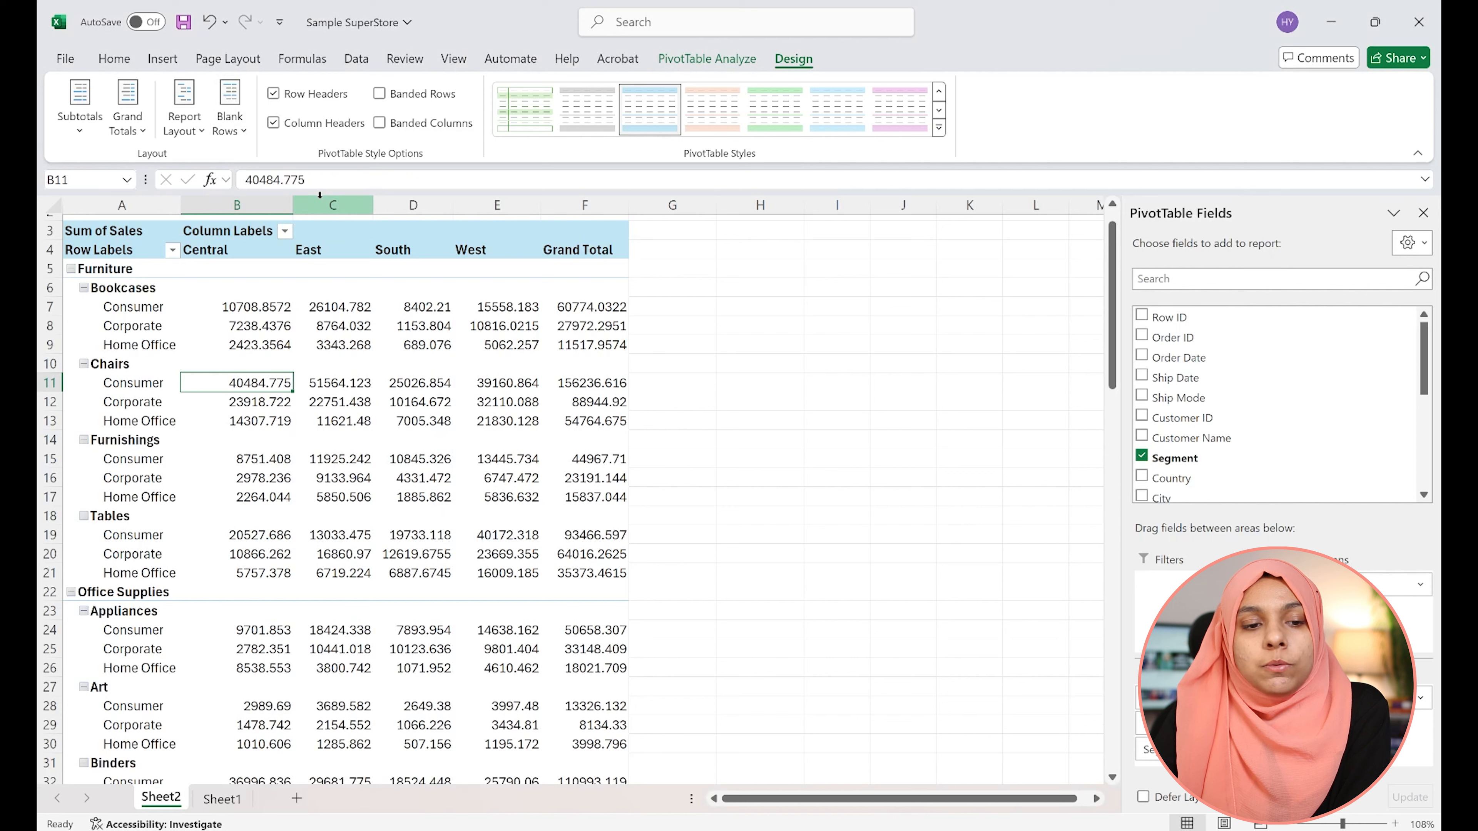
Show all subtotals at the bottom of each group in the PivotTable
click(86, 138)
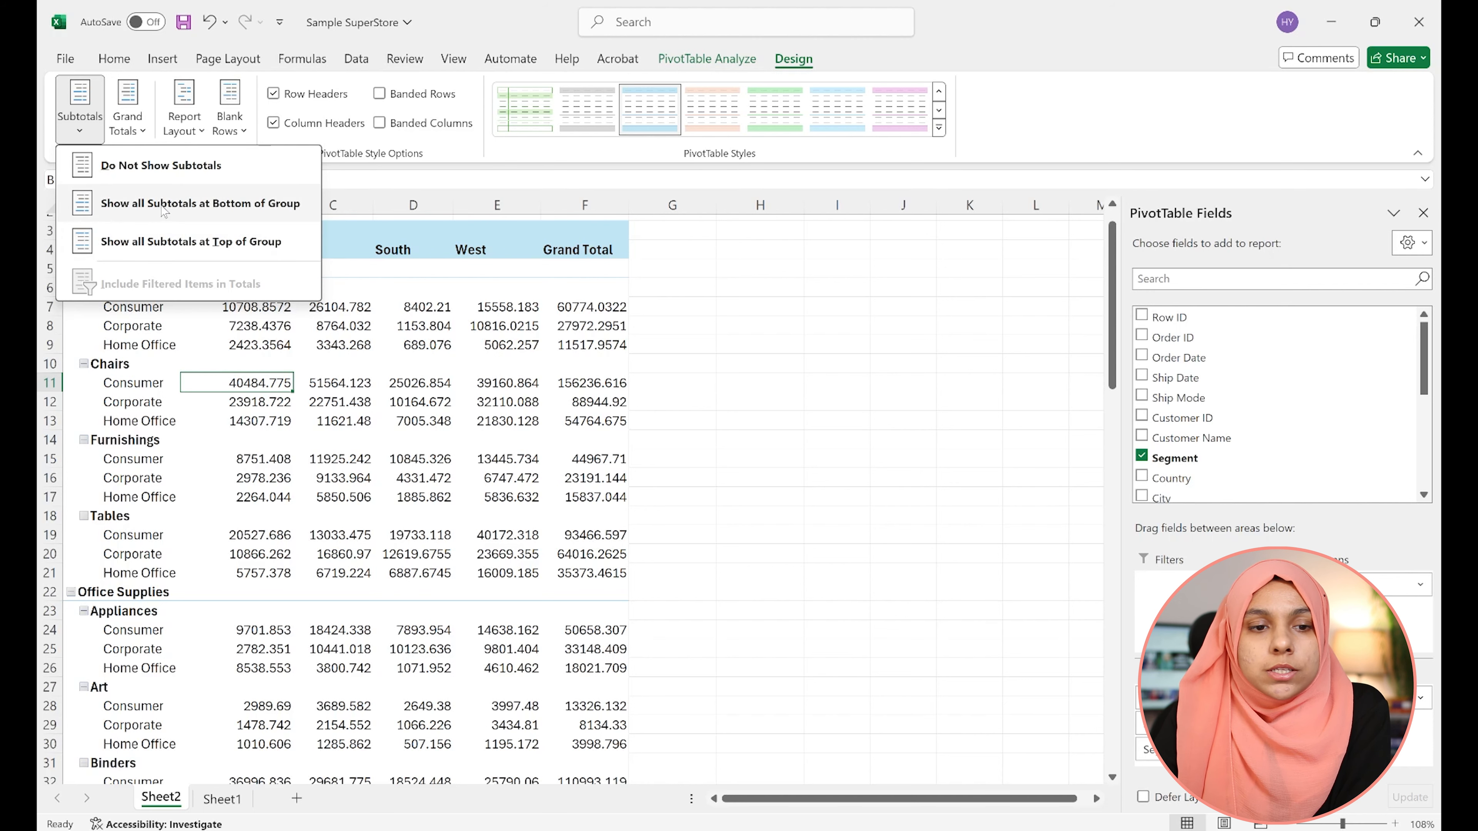
click(193, 207)
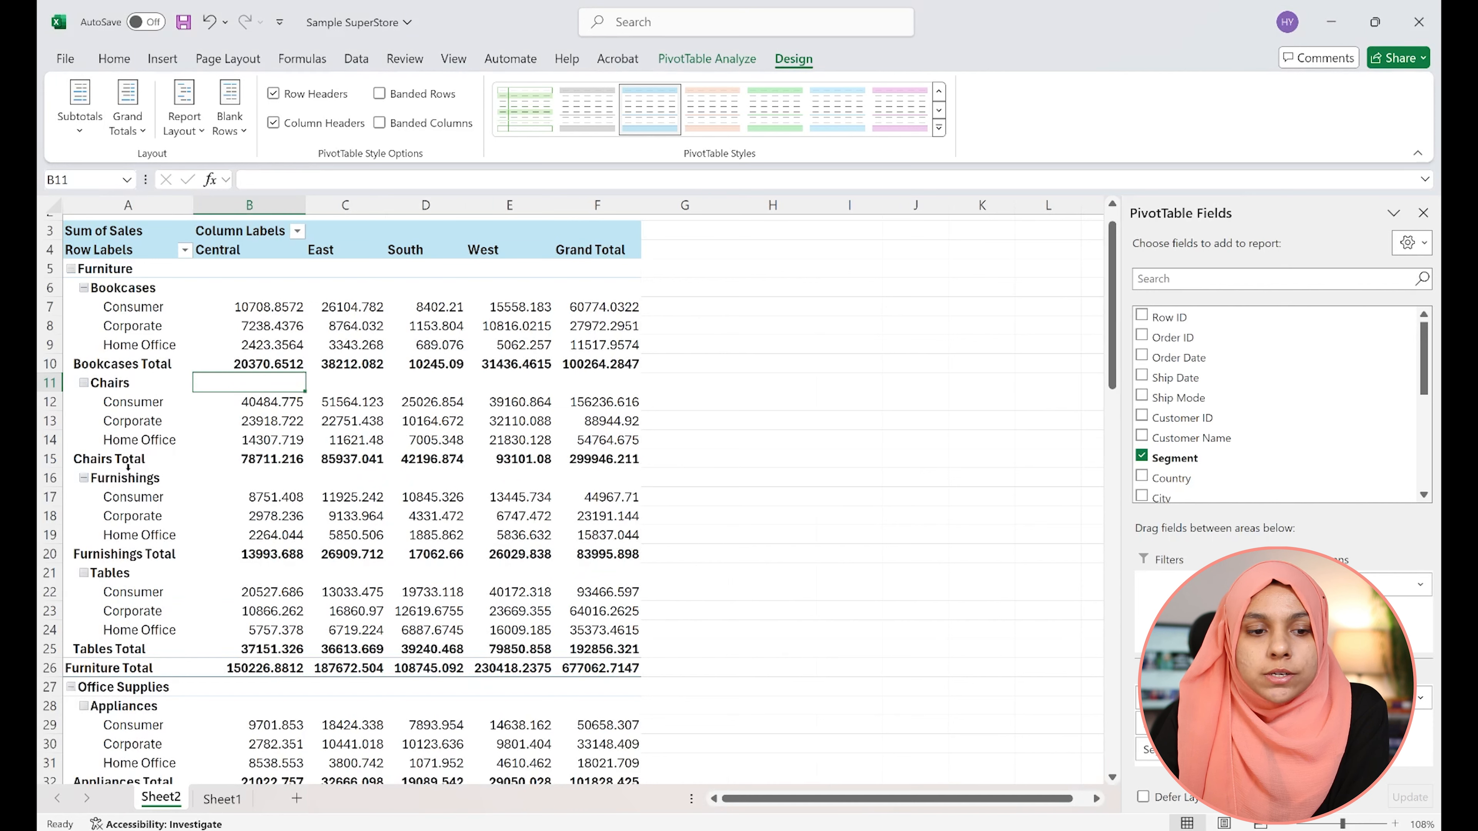
click(56, 364)
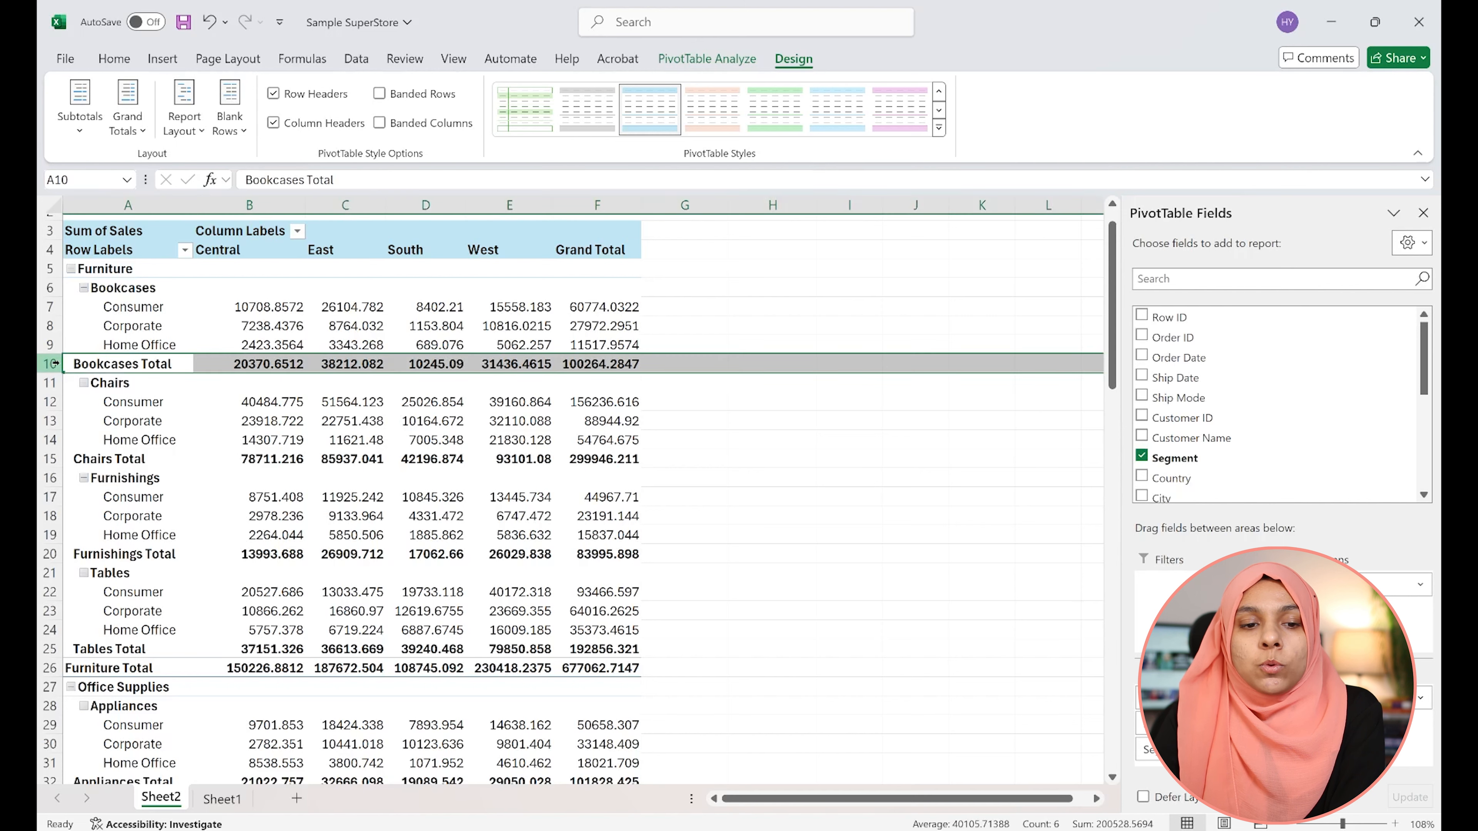
click(123, 344)
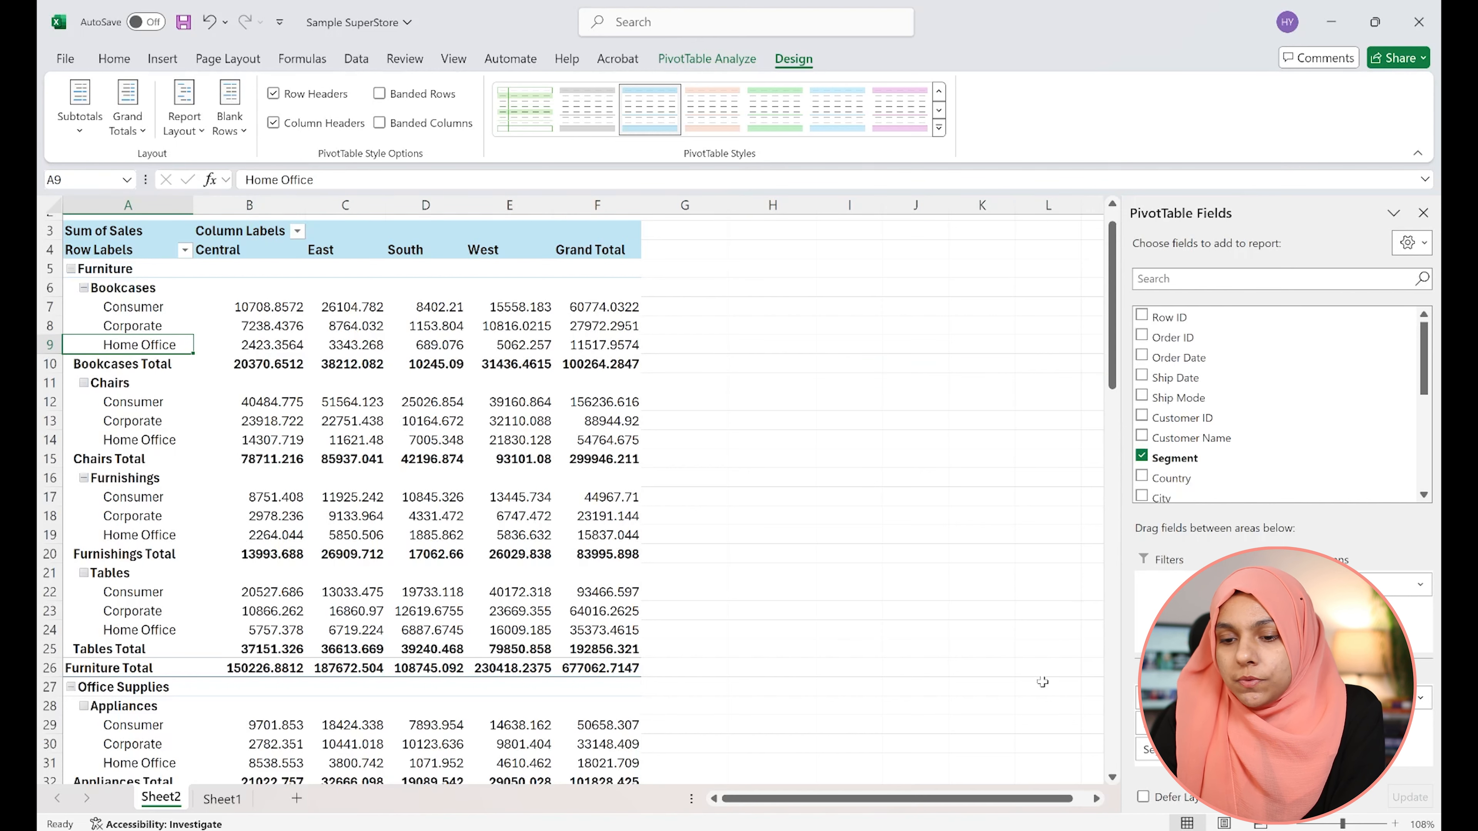
Remove the Segment field from the PivotTable rows
drag(1181, 750, 999, 717)
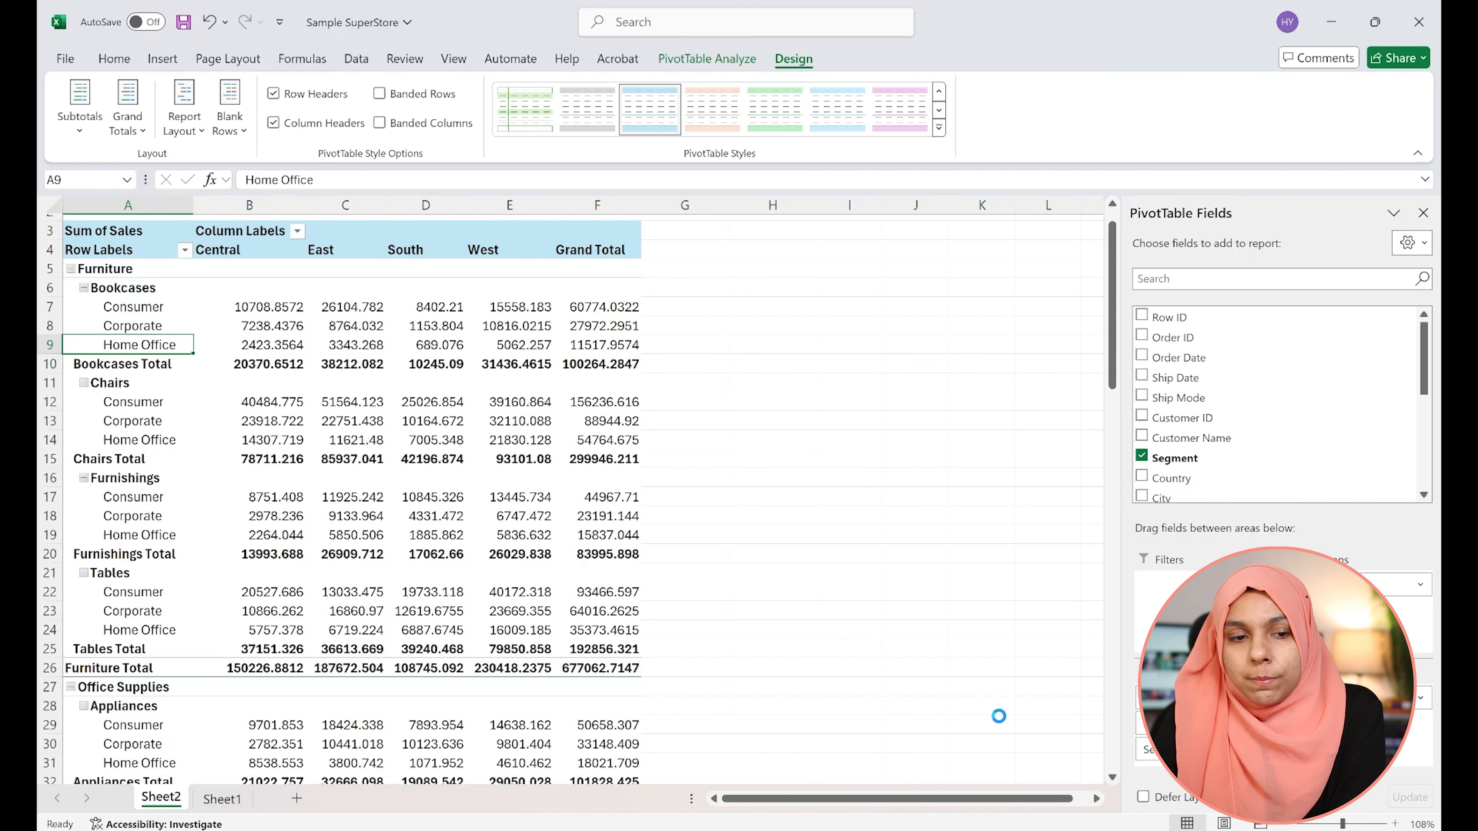
click(127, 299)
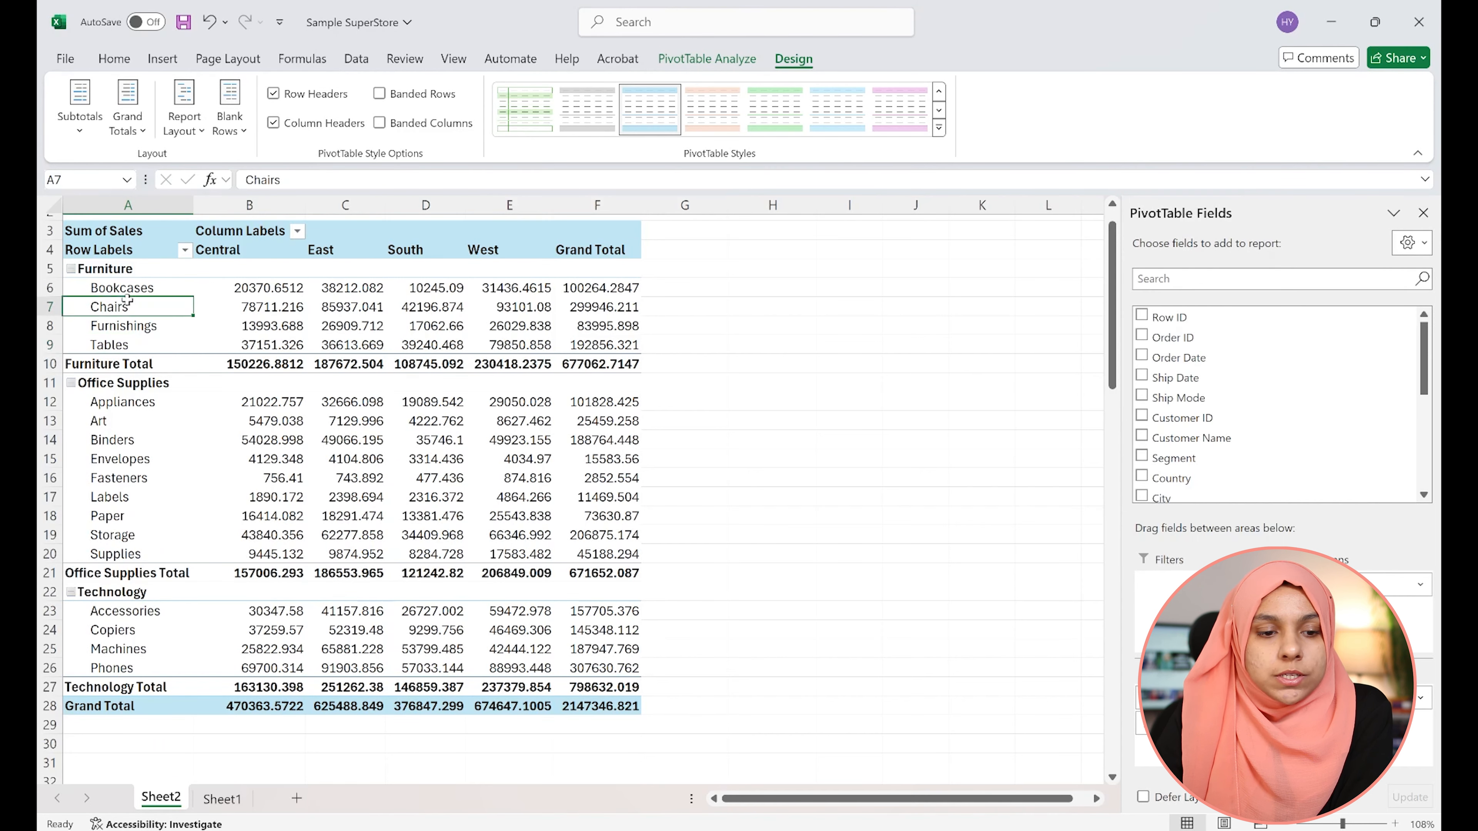
click(127, 270)
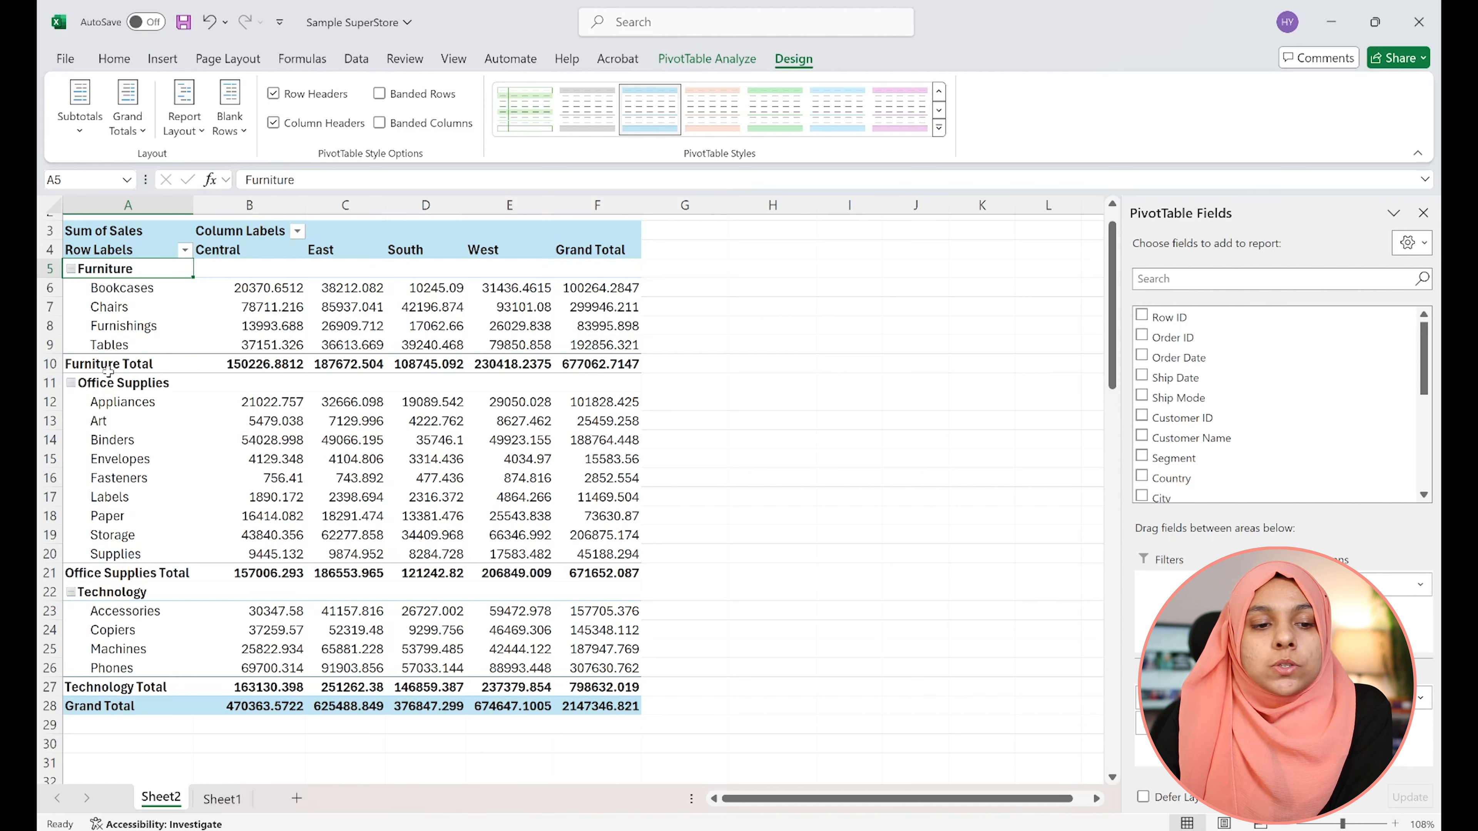
Show all subtotals at the top of each group in the PivotTable
mouse_move(260, 367)
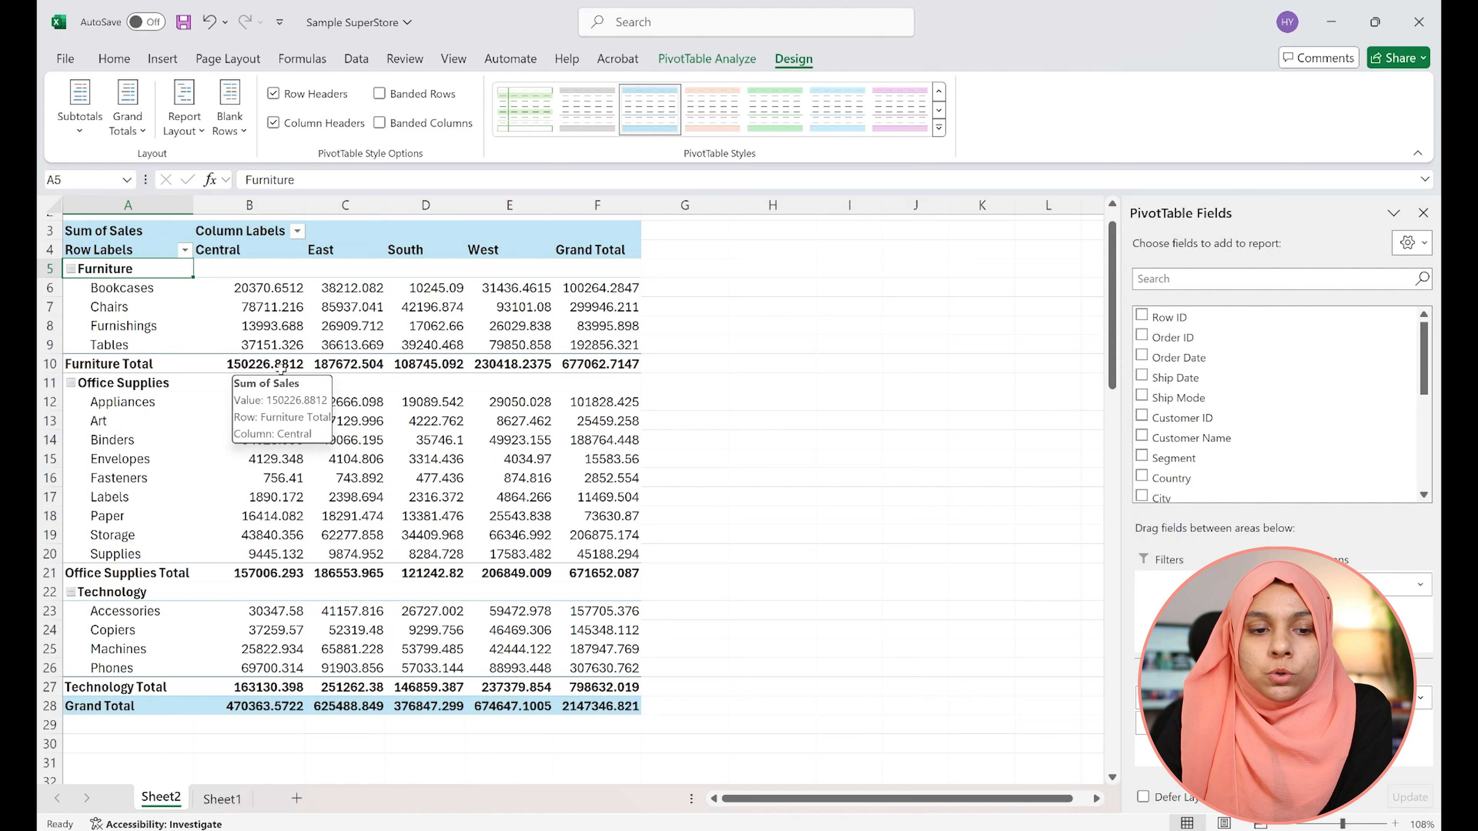
click(80, 108)
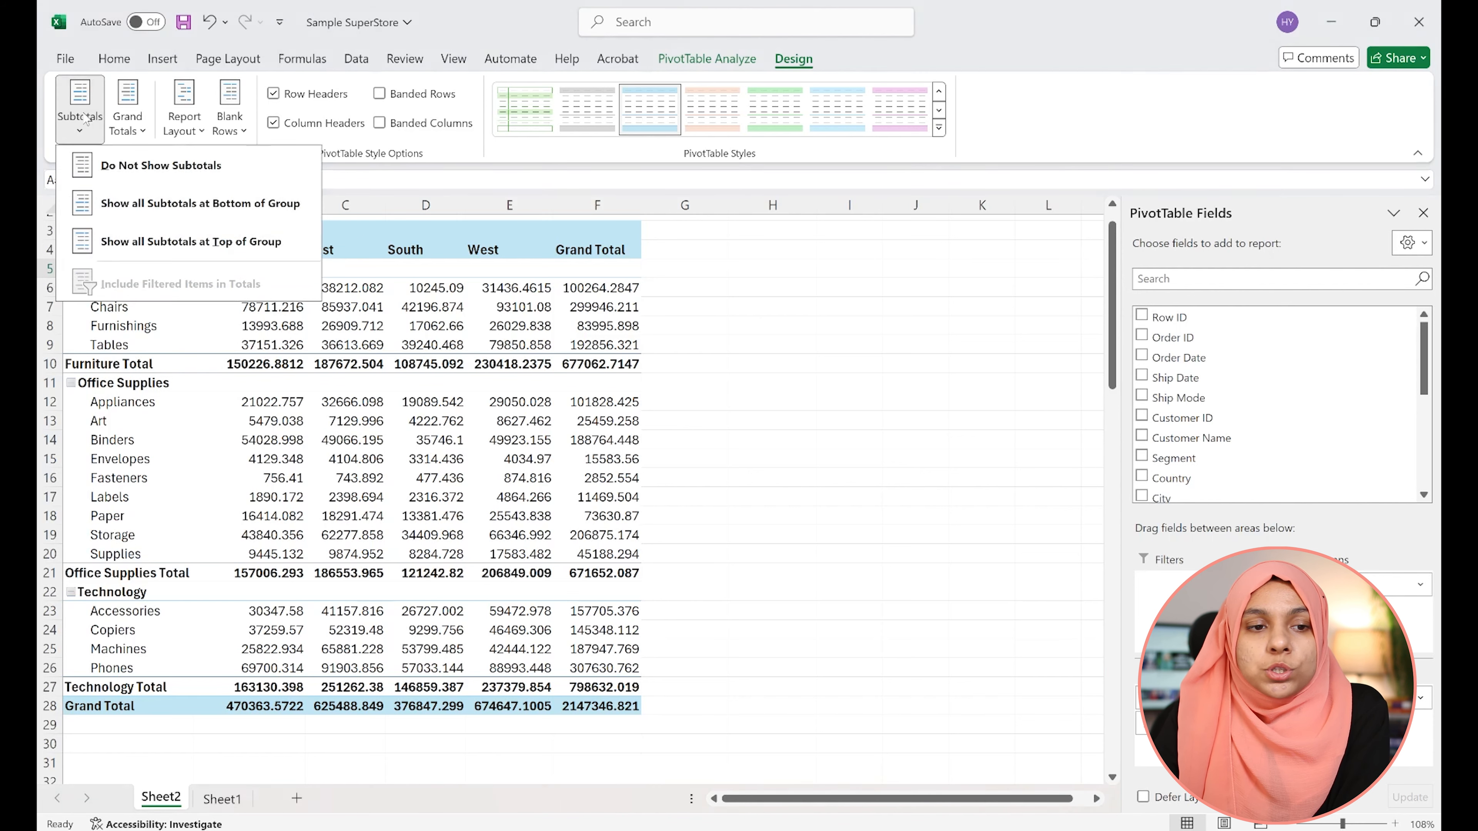
click(209, 242)
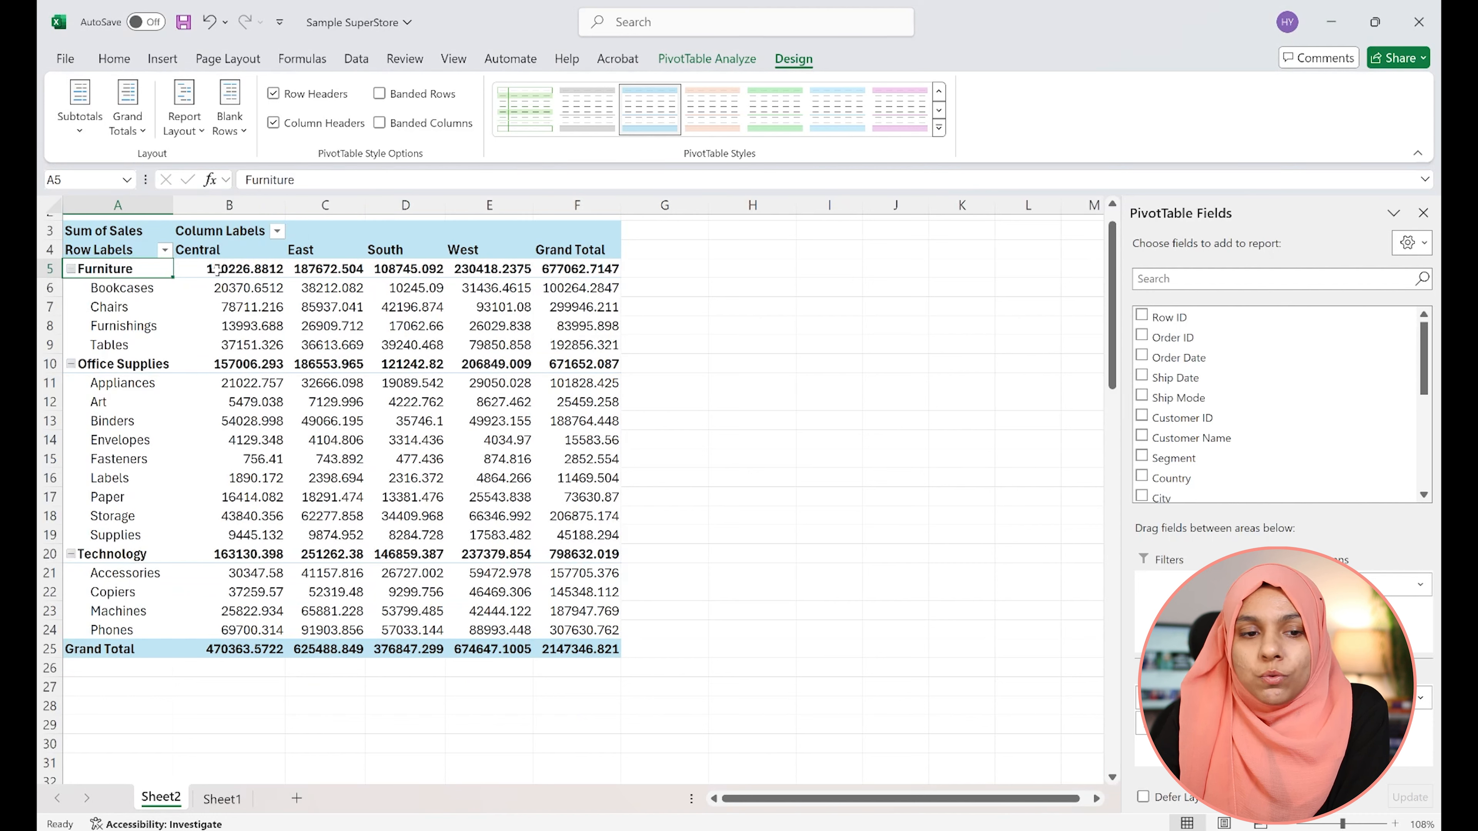
mouse_move(201, 268)
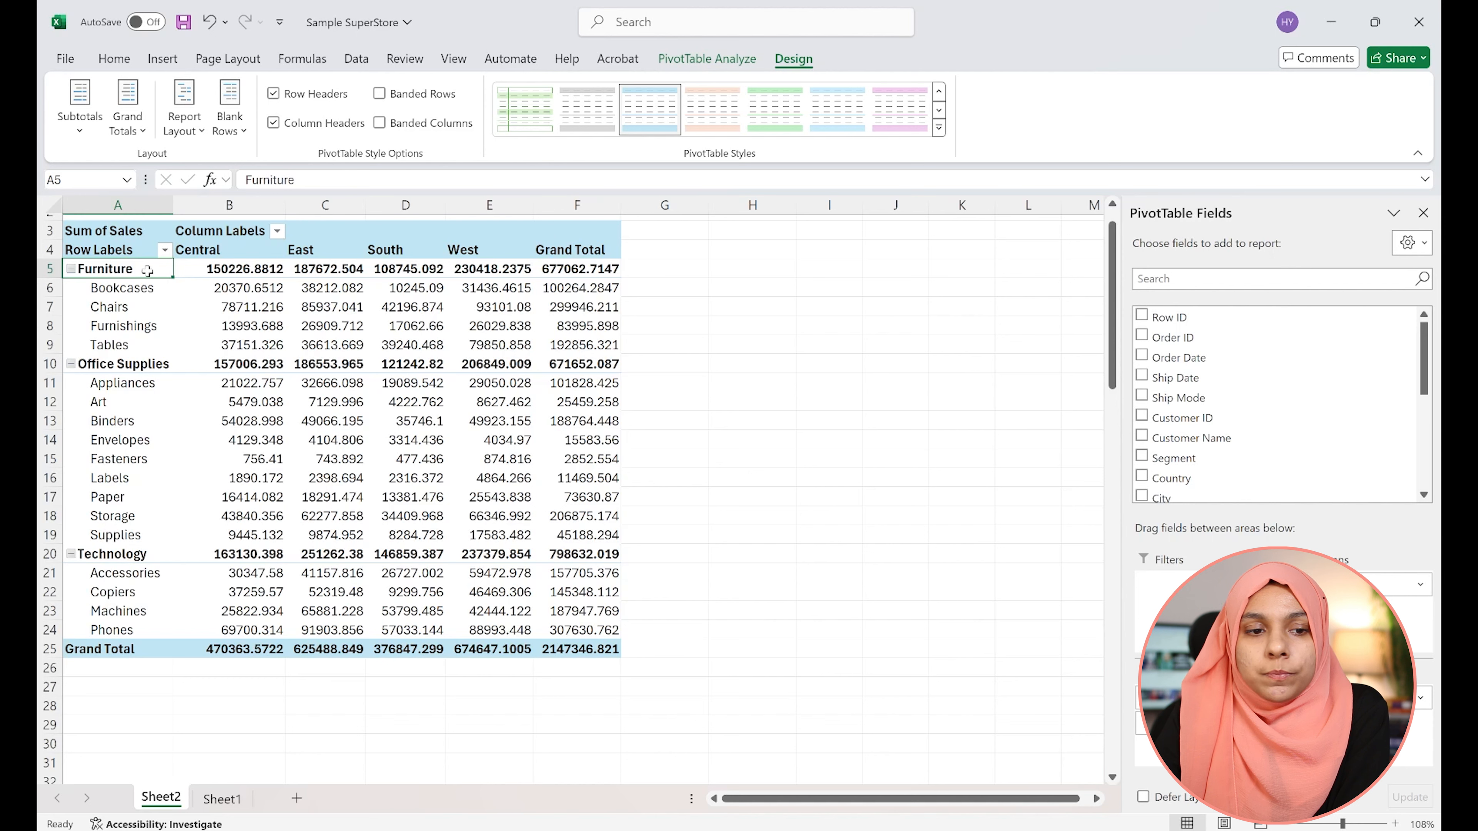
Hide all subtotals in the PivotTable
drag(145, 272, 587, 265)
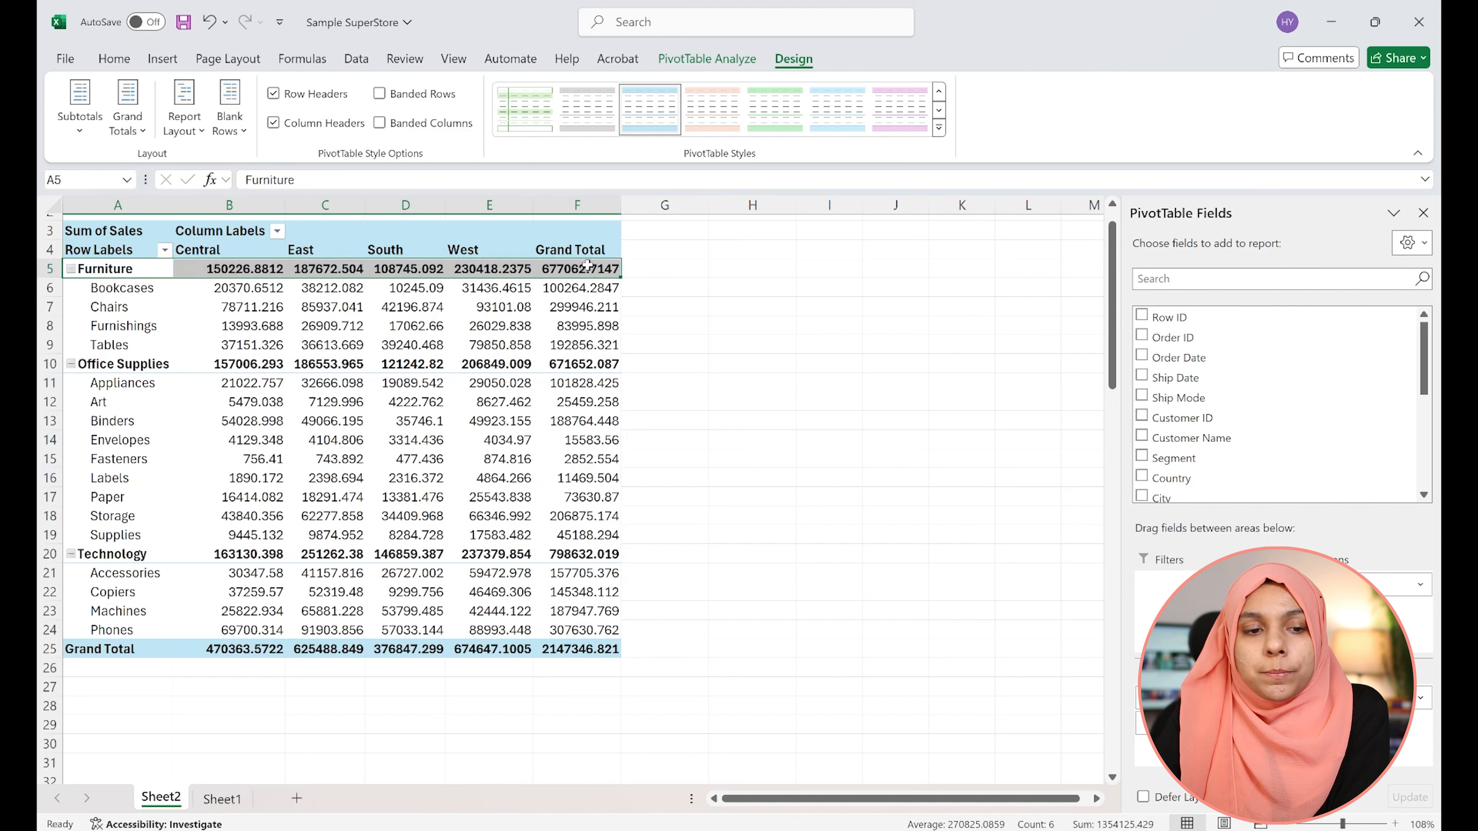
click(120, 288)
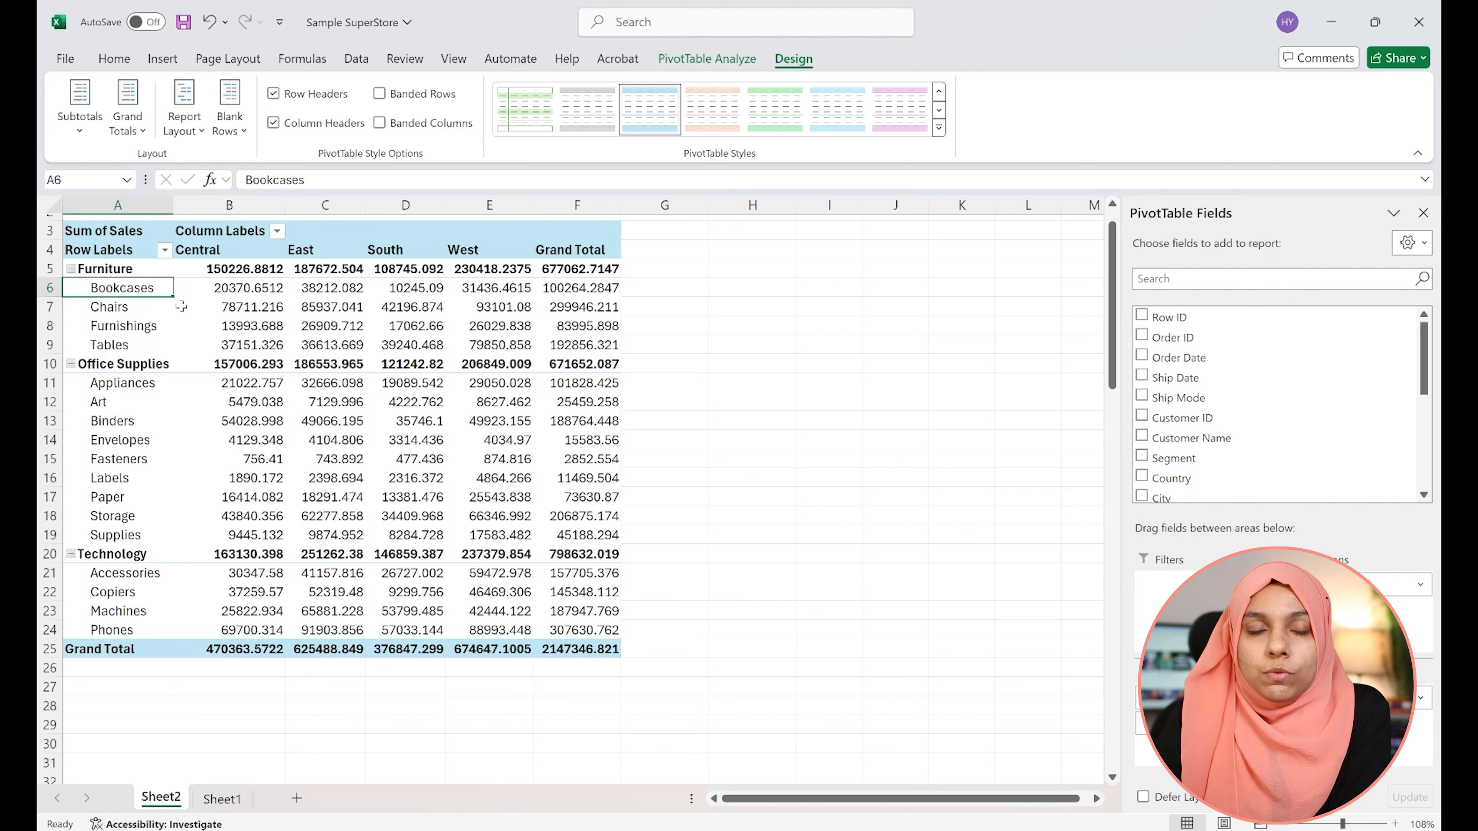
click(83, 126)
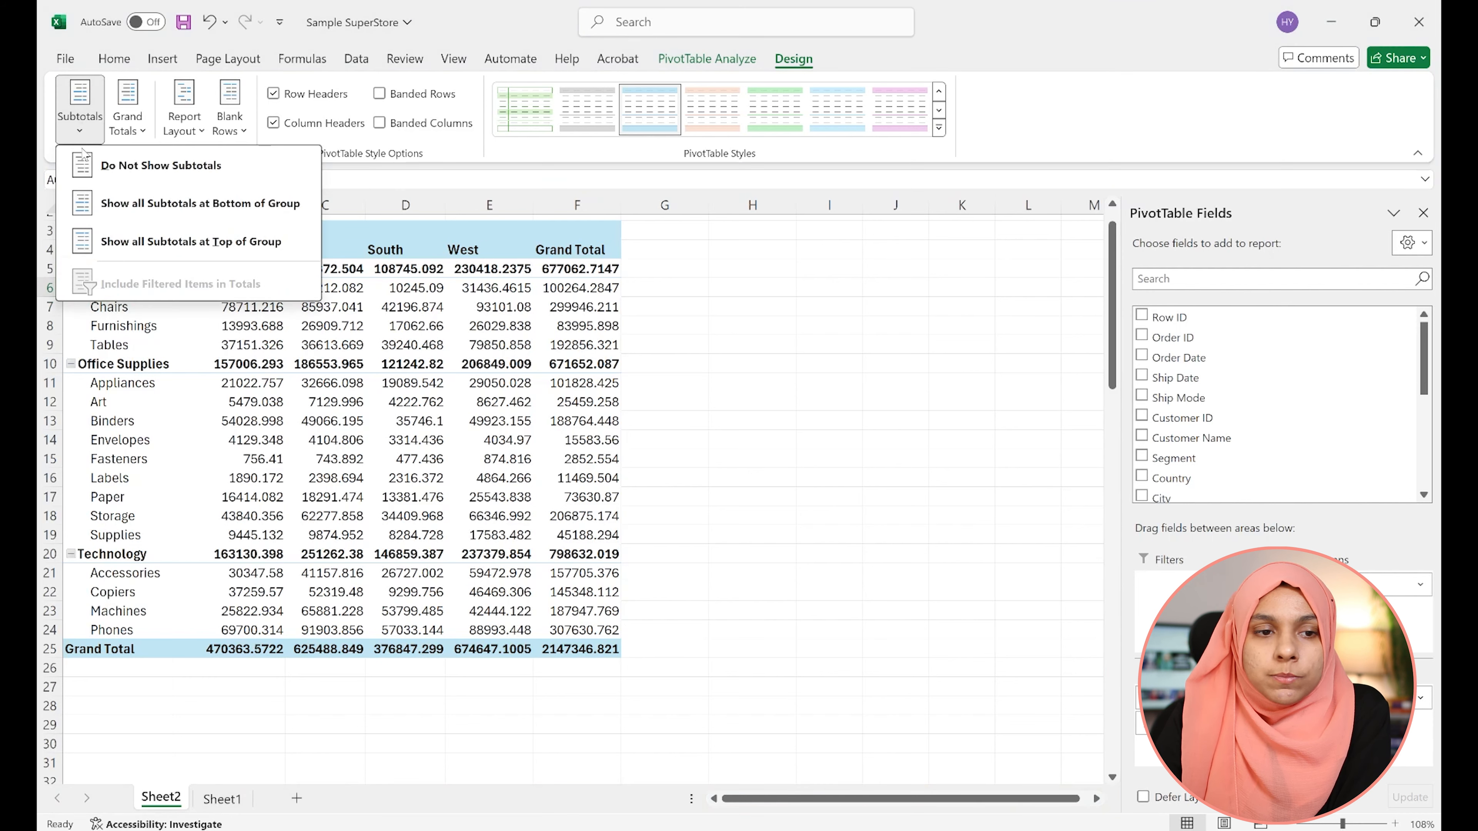
click(125, 169)
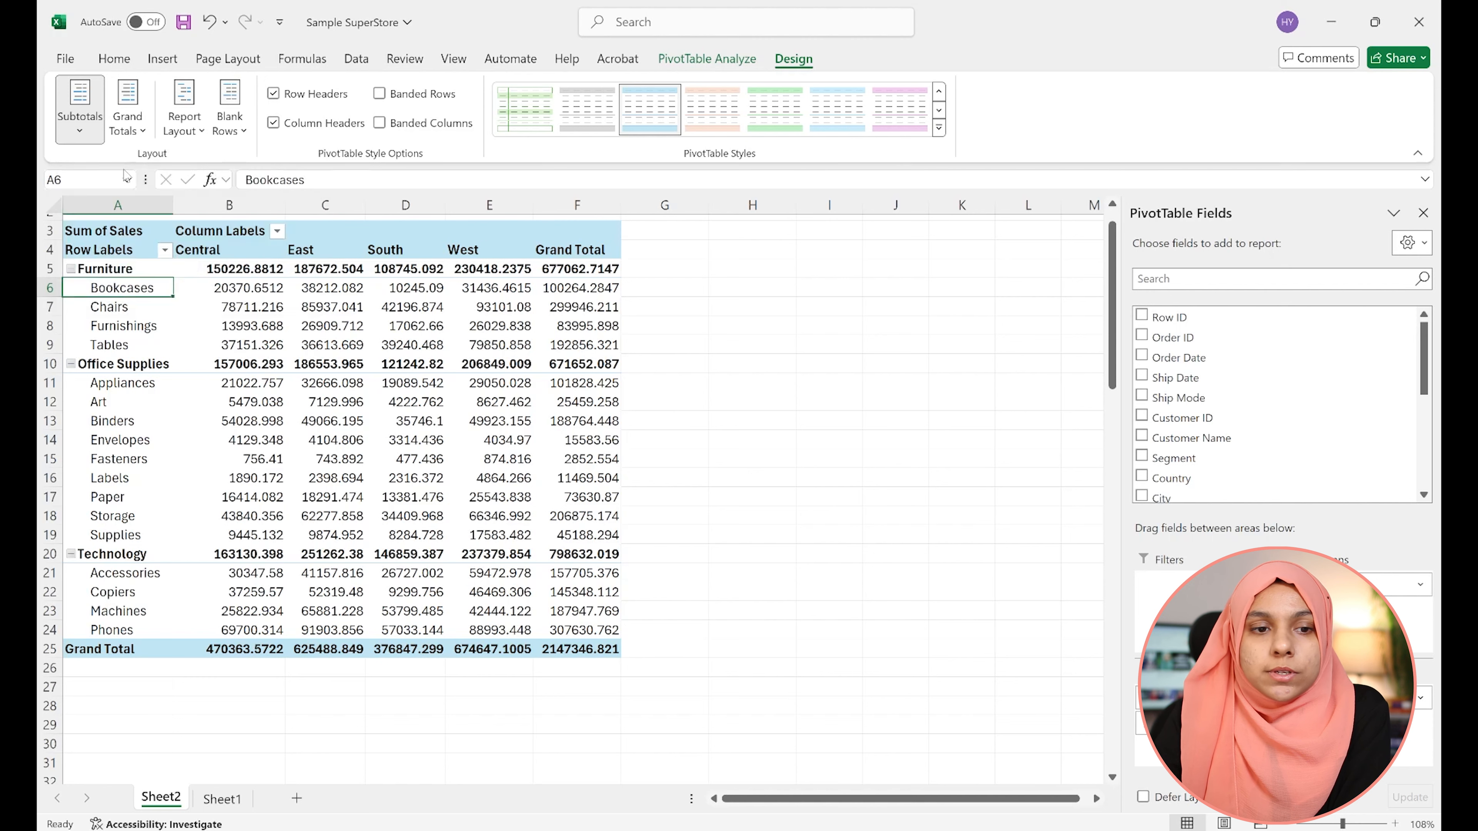
Turn grand totals off for both rows and columns
mouse_move(375, 267)
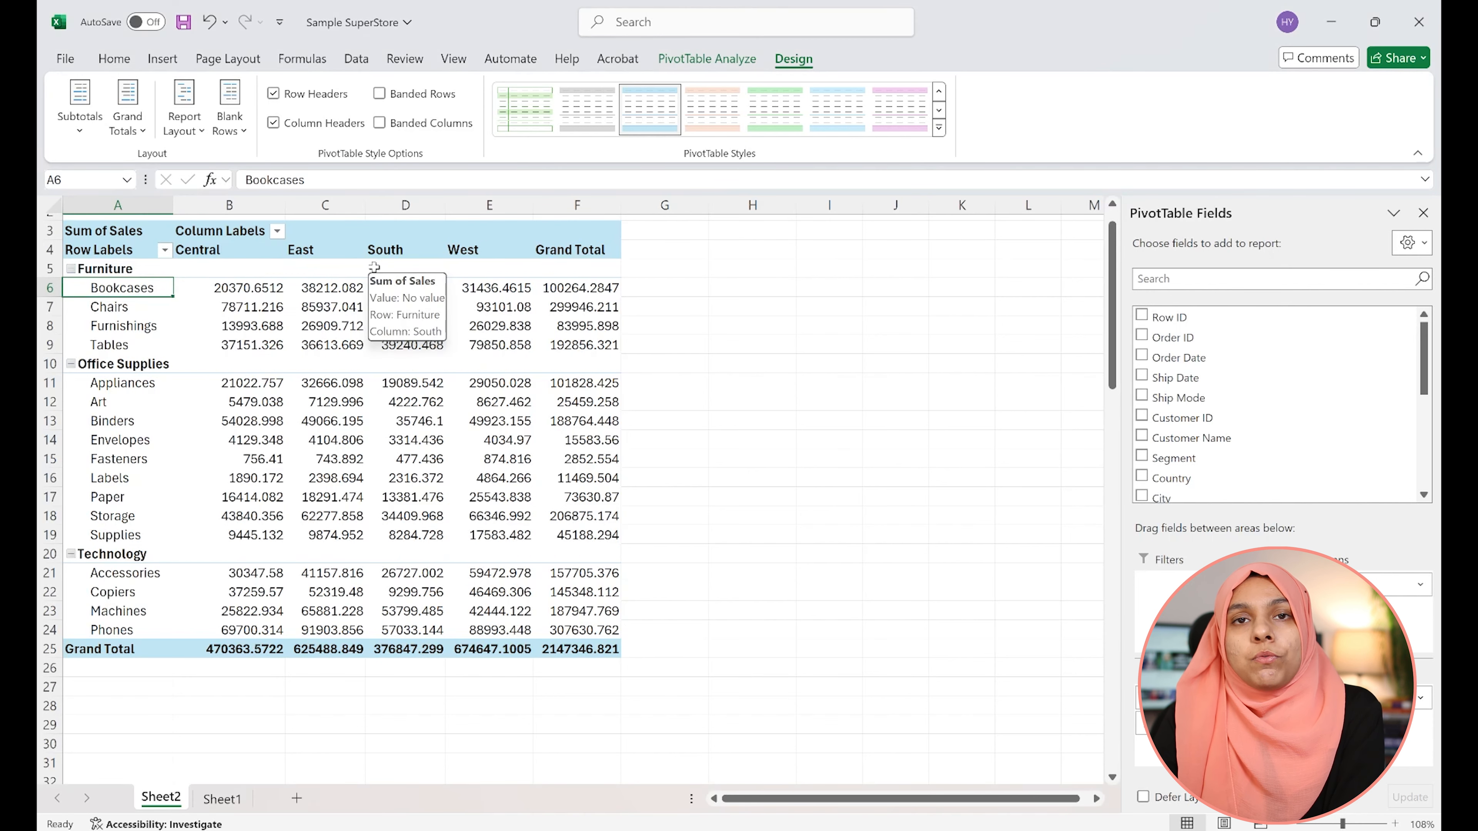
click(140, 135)
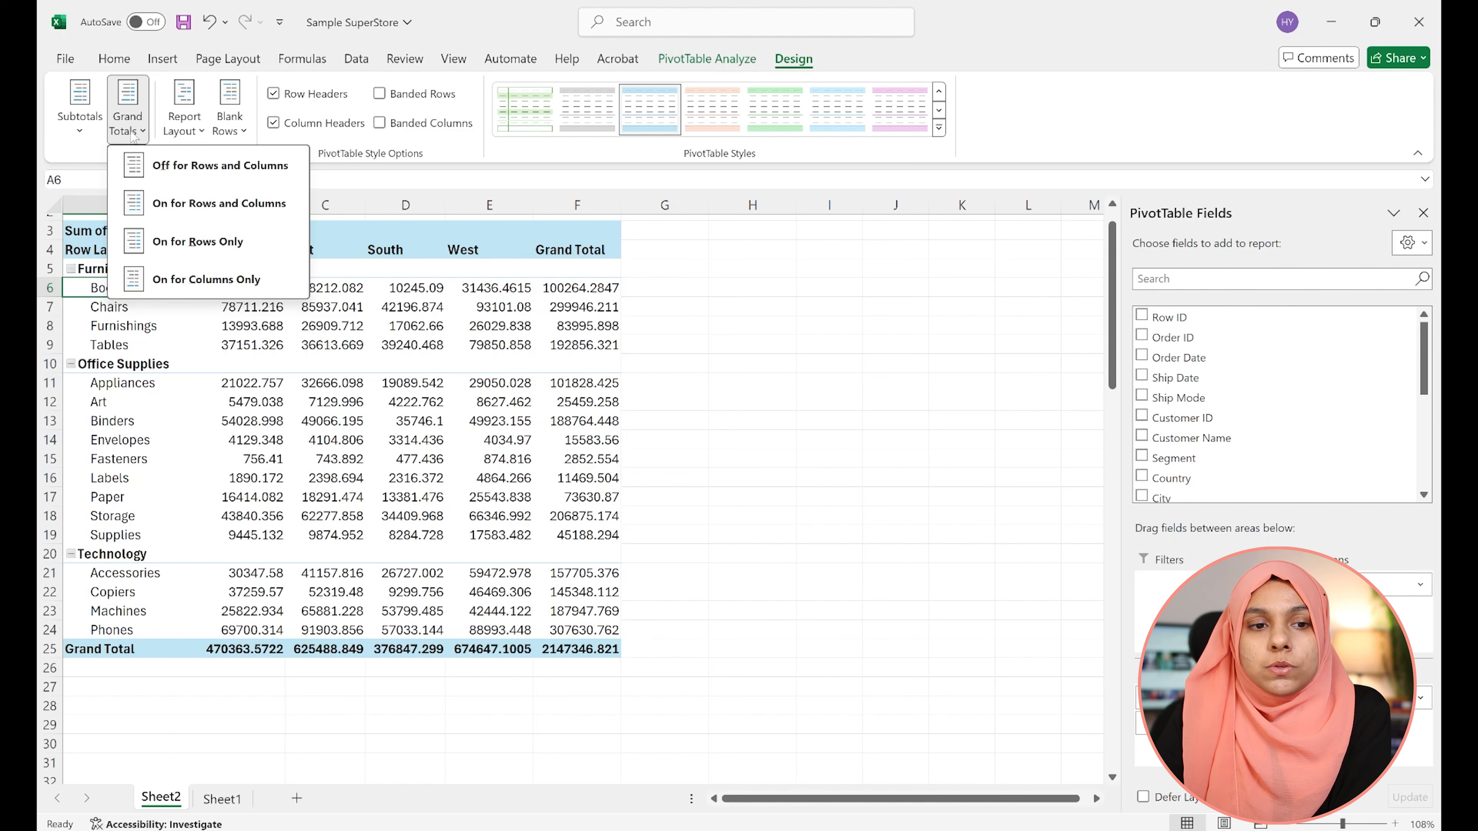
click(184, 175)
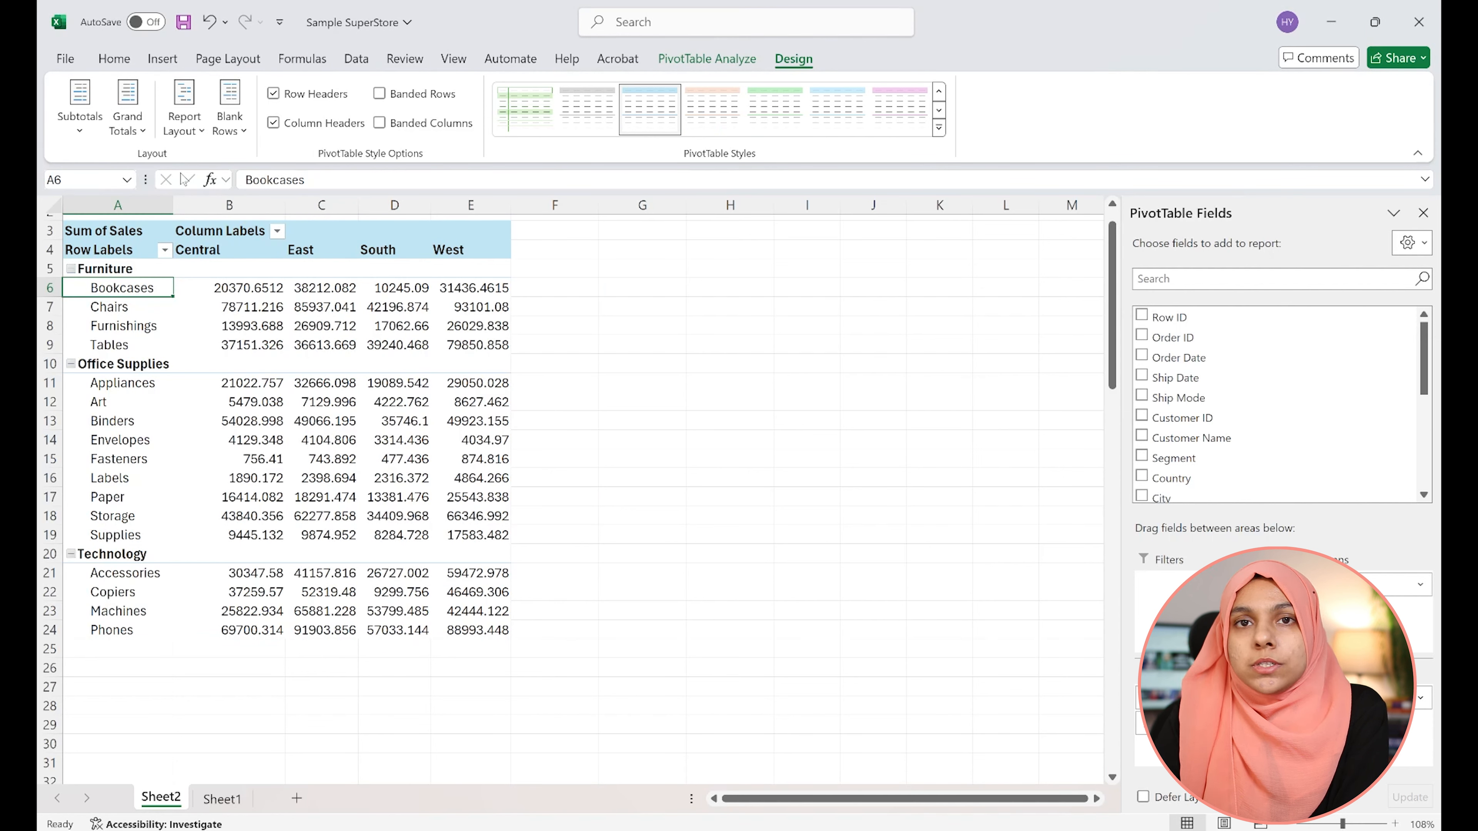
Turn grand totals on for rows and columns, then select the Grand Total column and row
click(127, 110)
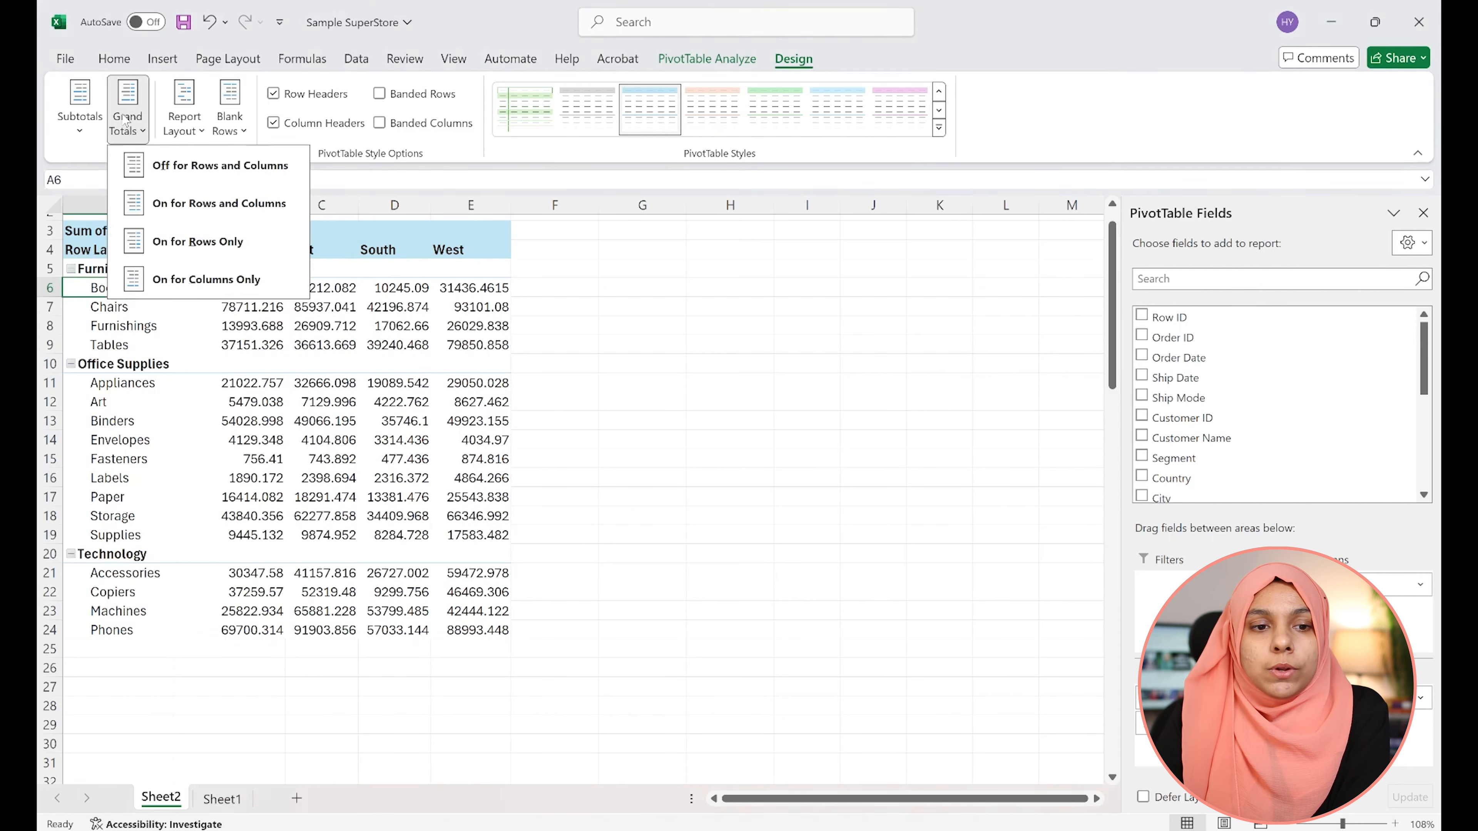
click(213, 203)
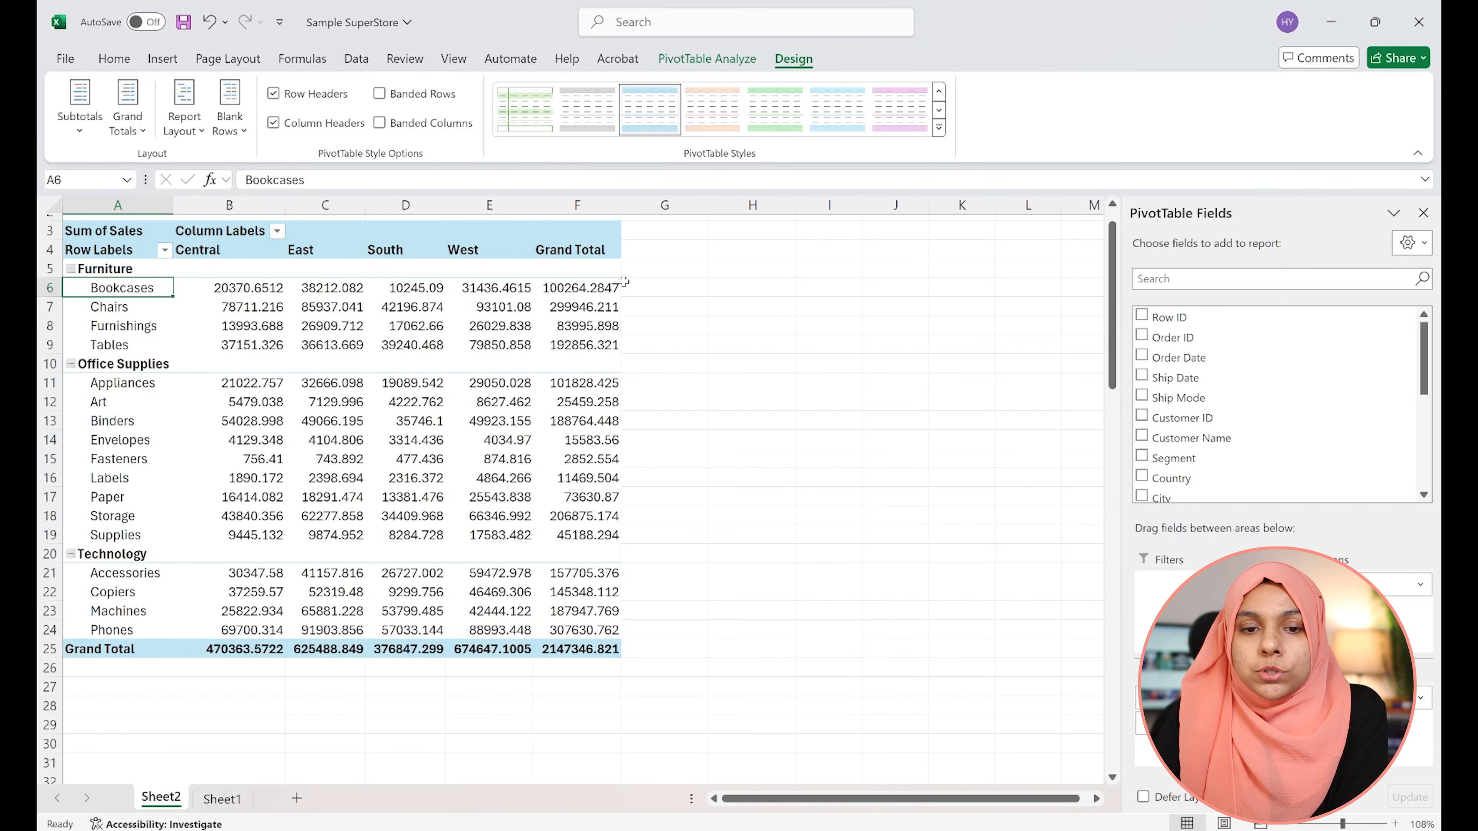
click(589, 239)
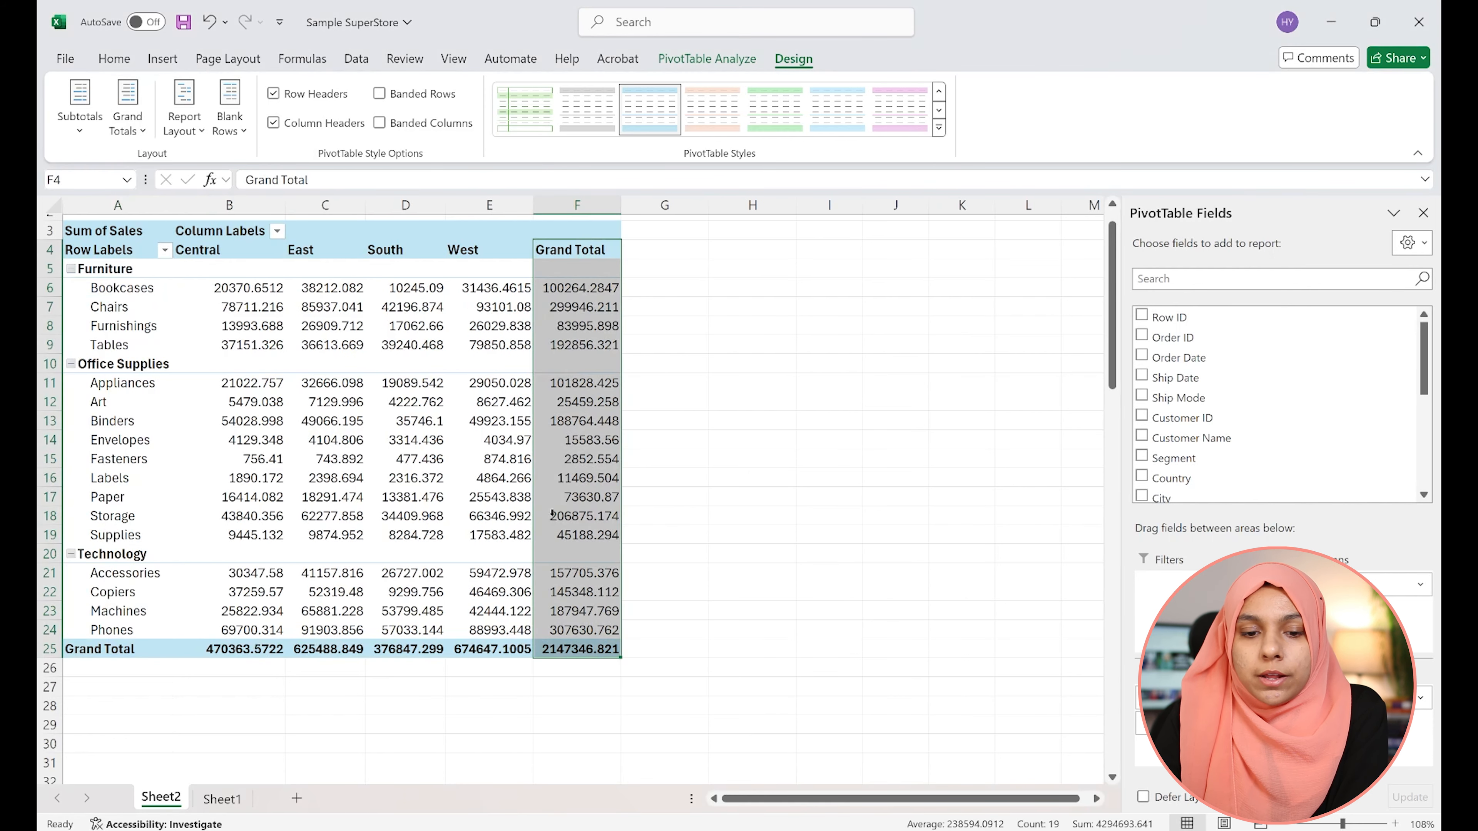
click(79, 647)
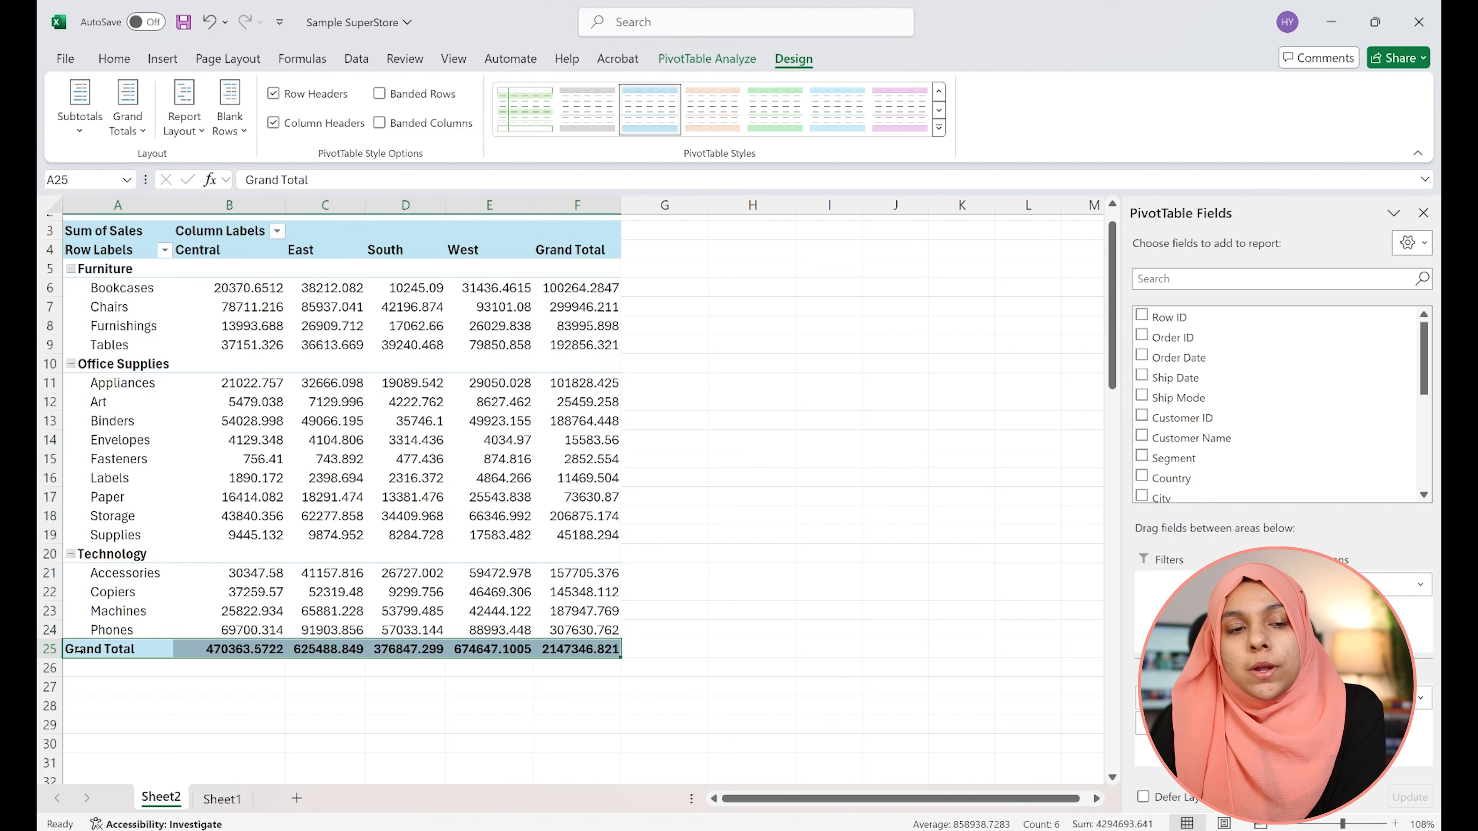
Set grand totals to show for rows only and select the Grand Total column
click(127, 111)
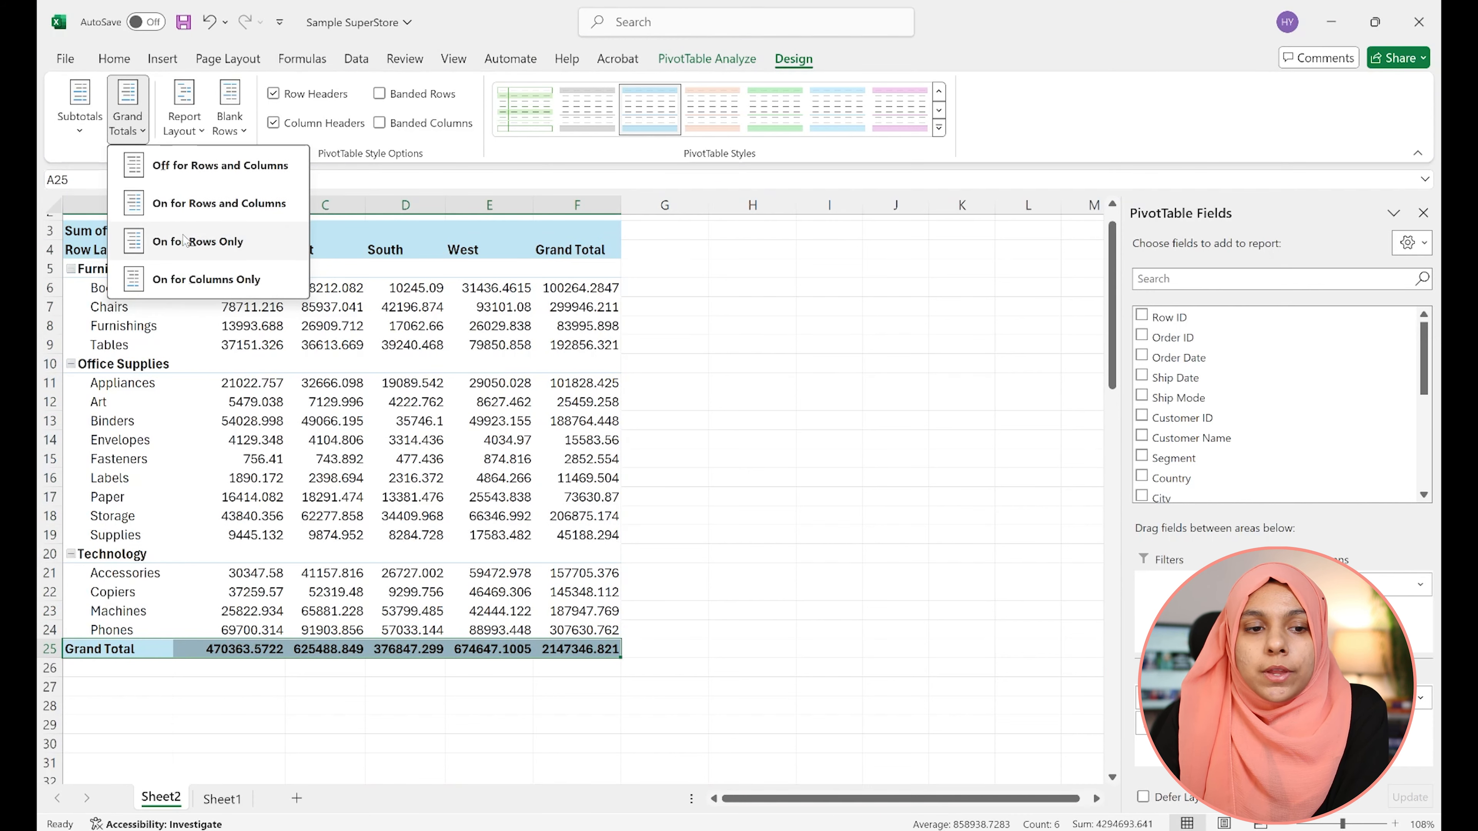
click(197, 242)
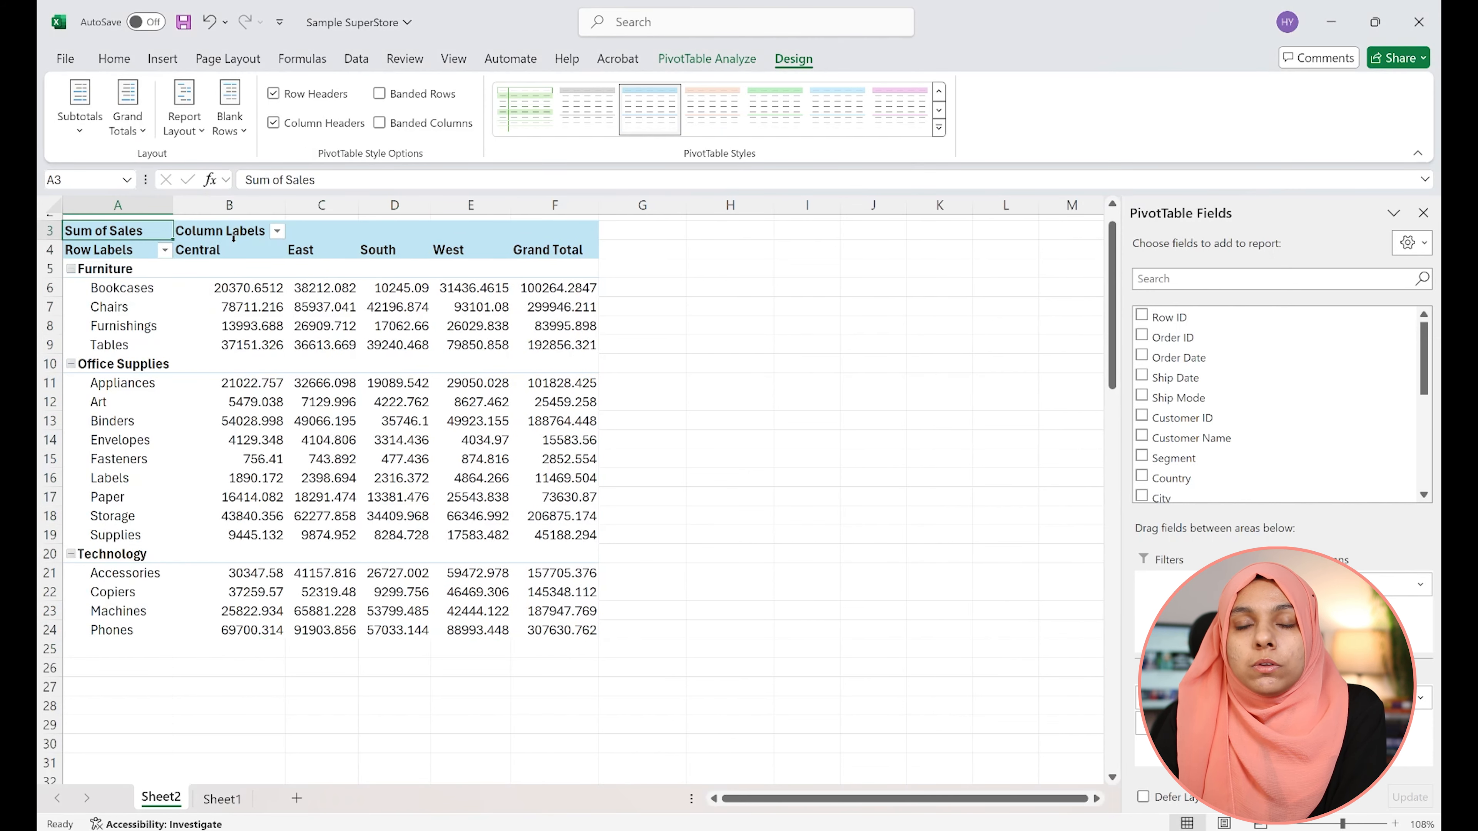
drag(546, 243, 582, 625)
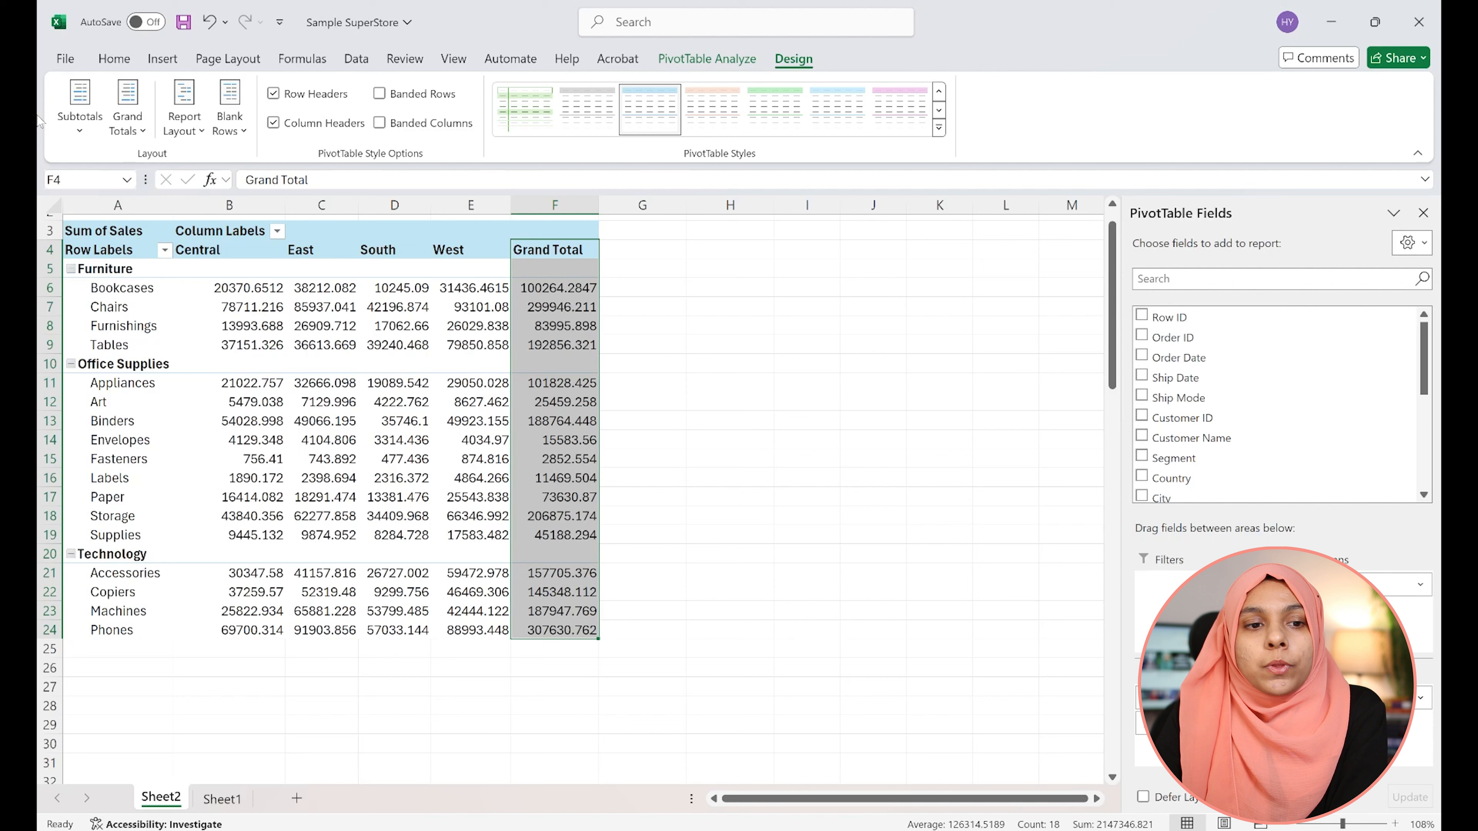
Set grand totals to show for columns only and select the Grand Total row
click(127, 119)
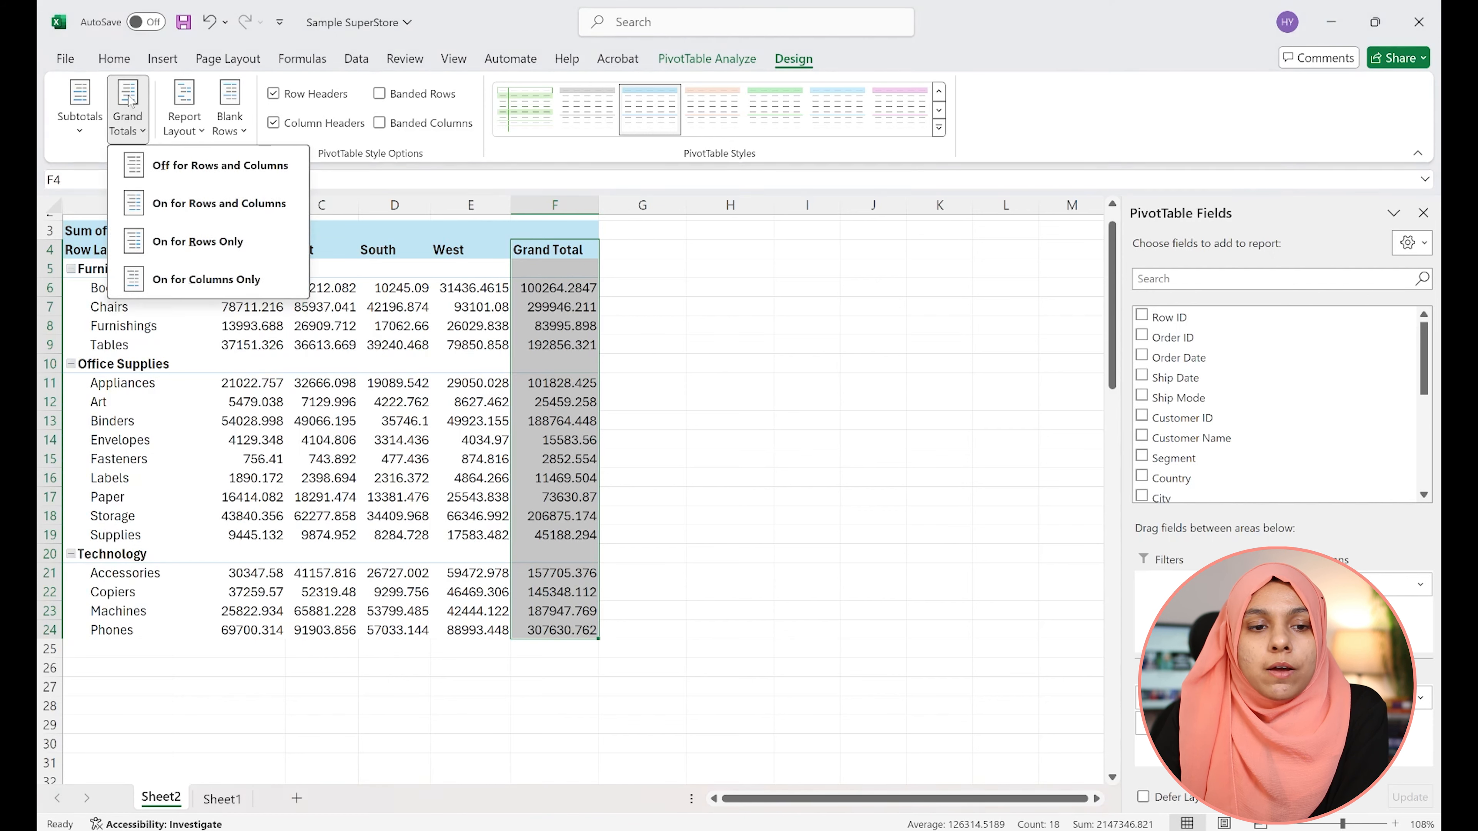
click(211, 281)
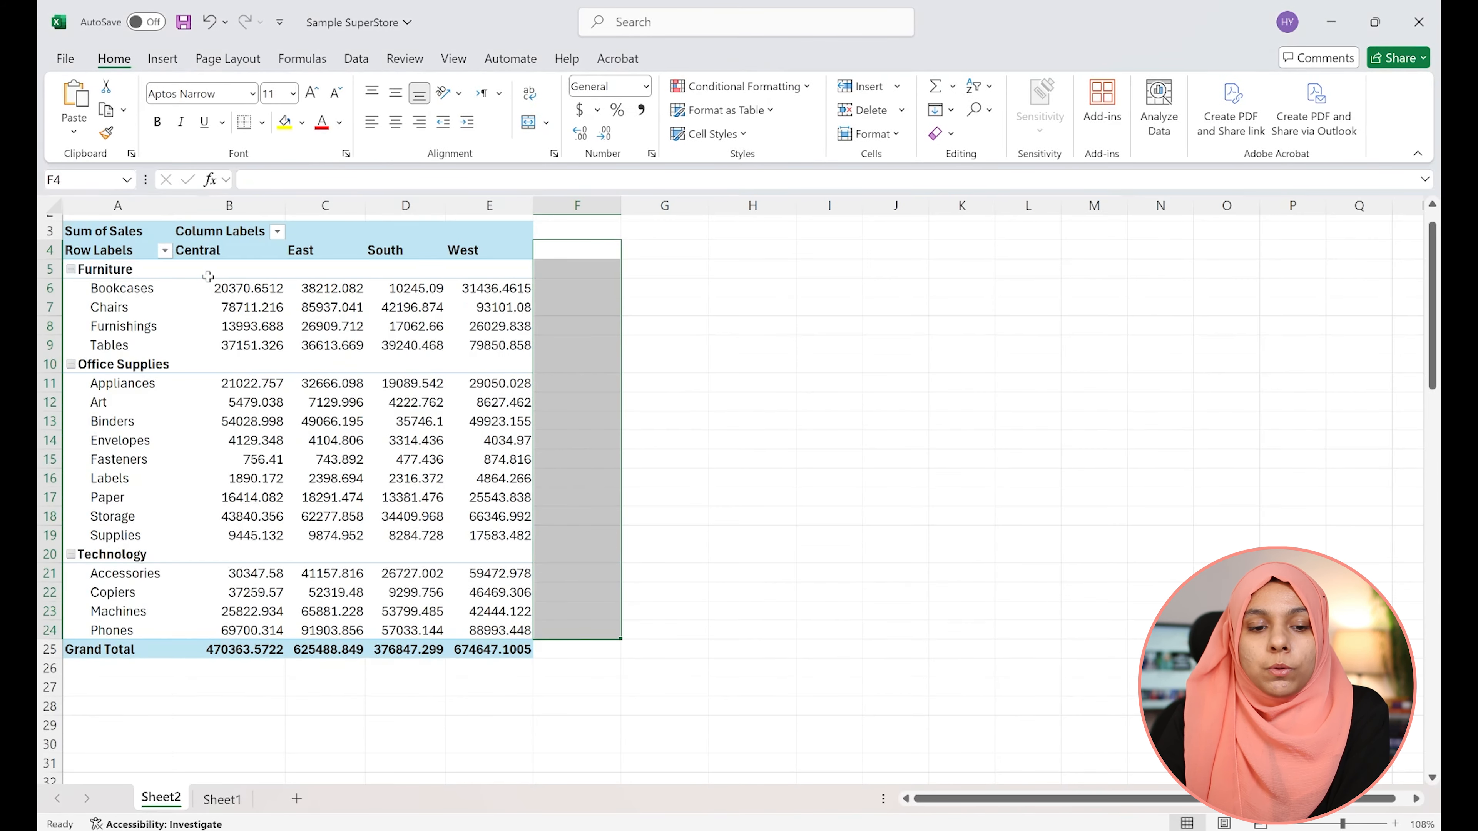
click(129, 649)
drag(244, 649, 491, 658)
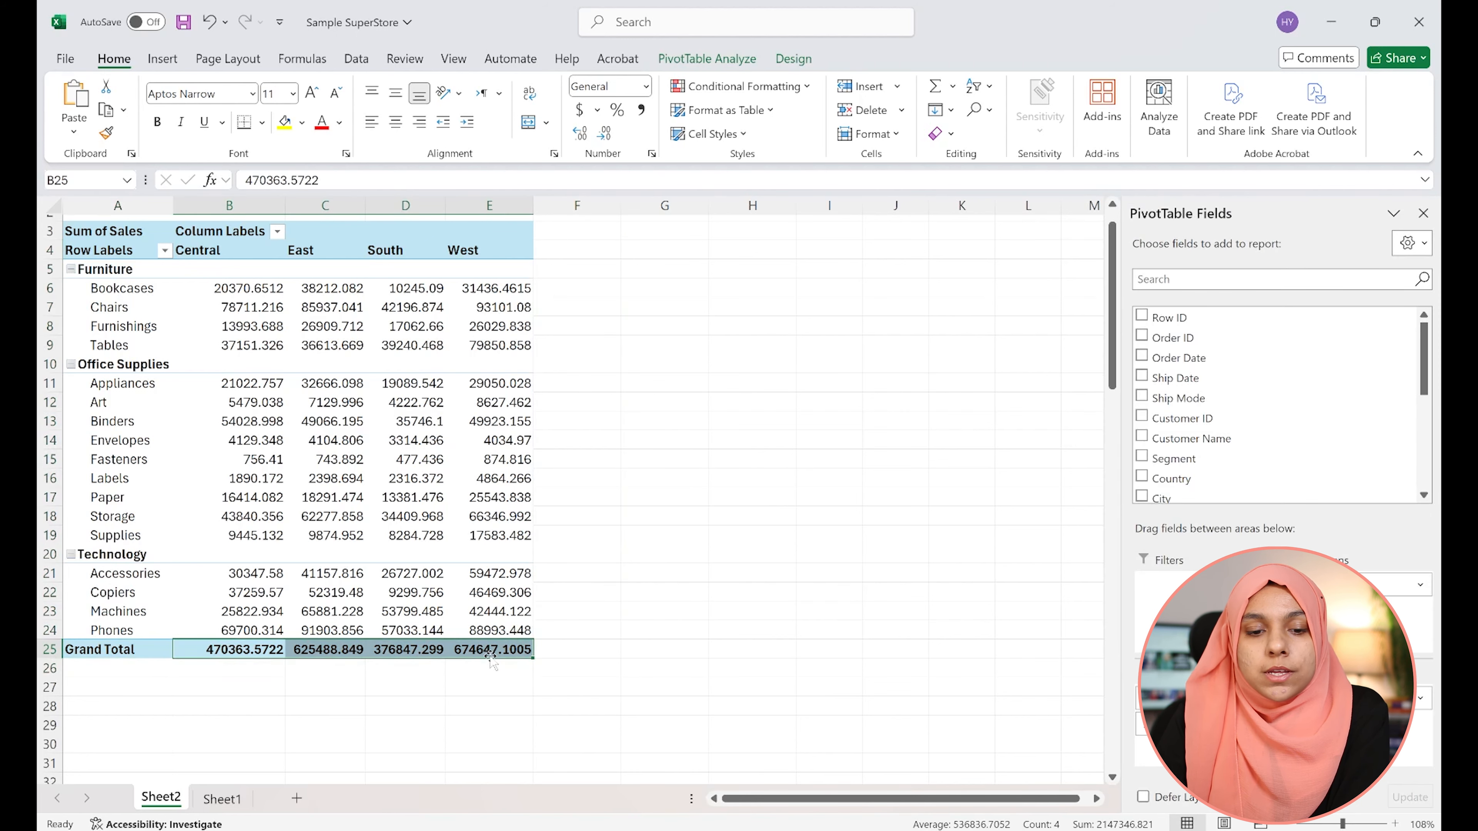